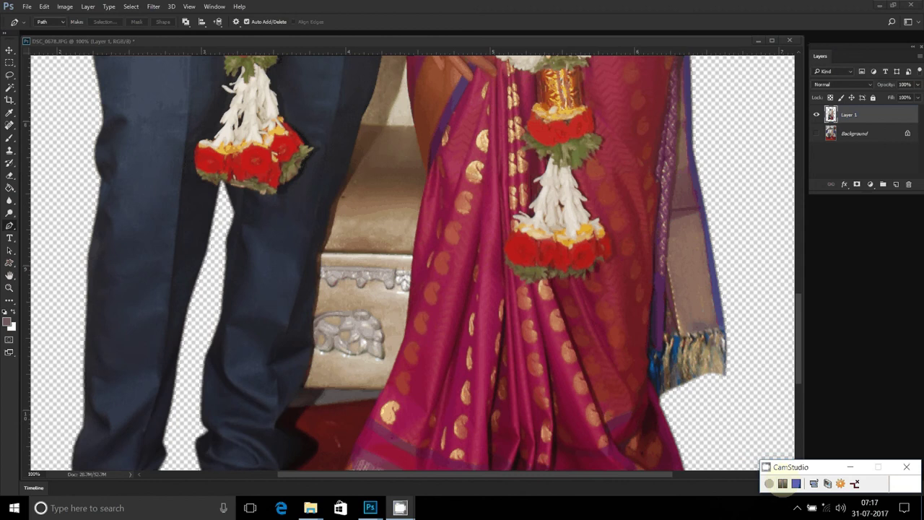
Step: Start a pen path along the groom's trouser edge and down the saree edge
left_click(781, 478)
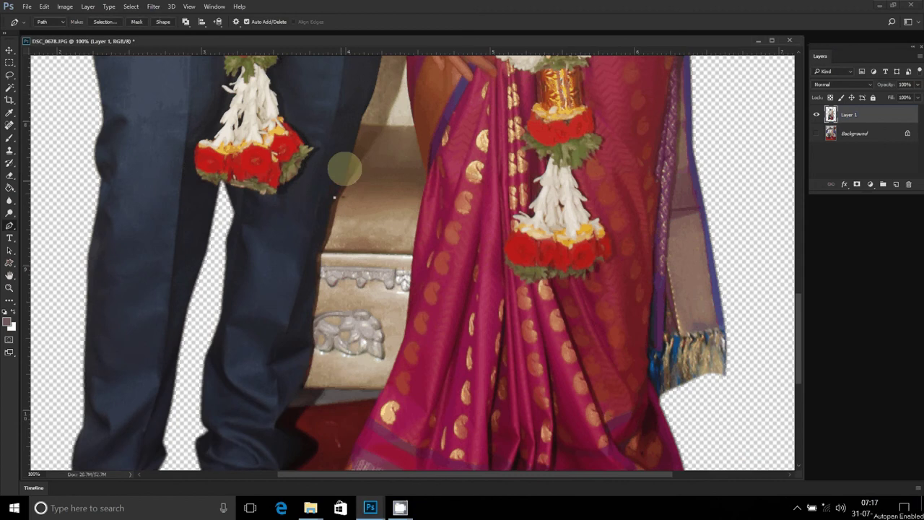
left_click(372, 87)
left_click_drag(372, 88, 328, 193)
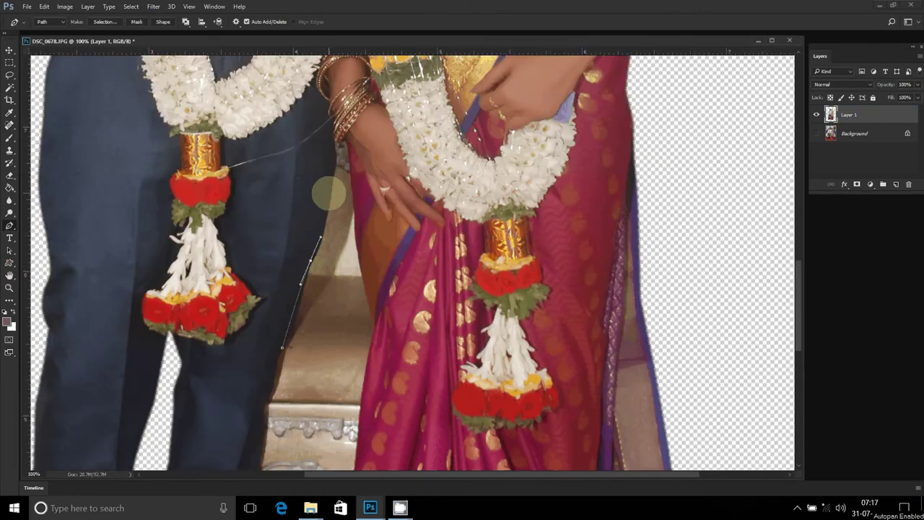
left_click(329, 194)
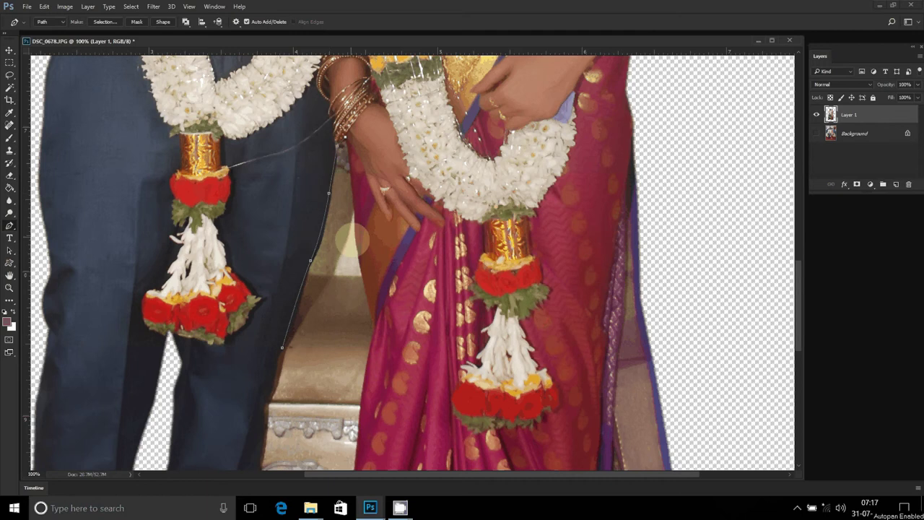
left_click(360, 252)
left_click(363, 282)
left_click(374, 320)
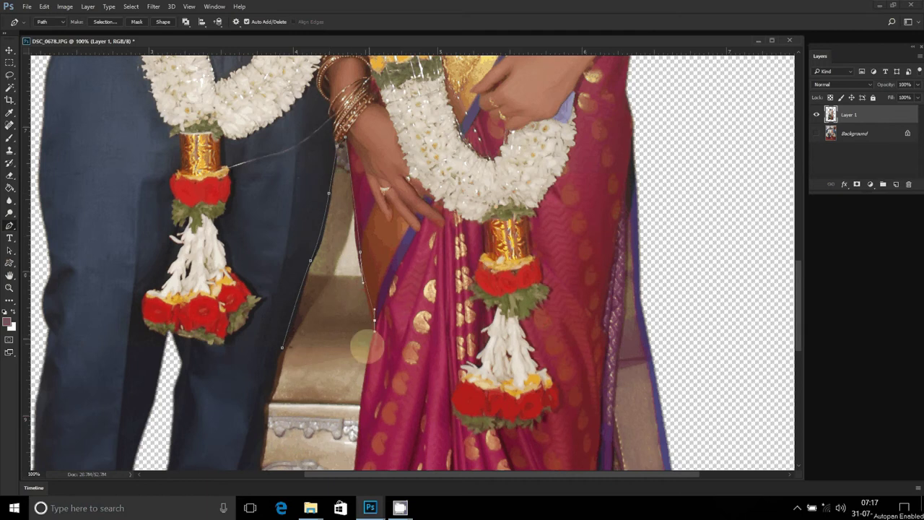
Step: Continue the path along the saree hem, the groom's shoe and back up the trousers
left_click_drag(367, 346, 413, 188)
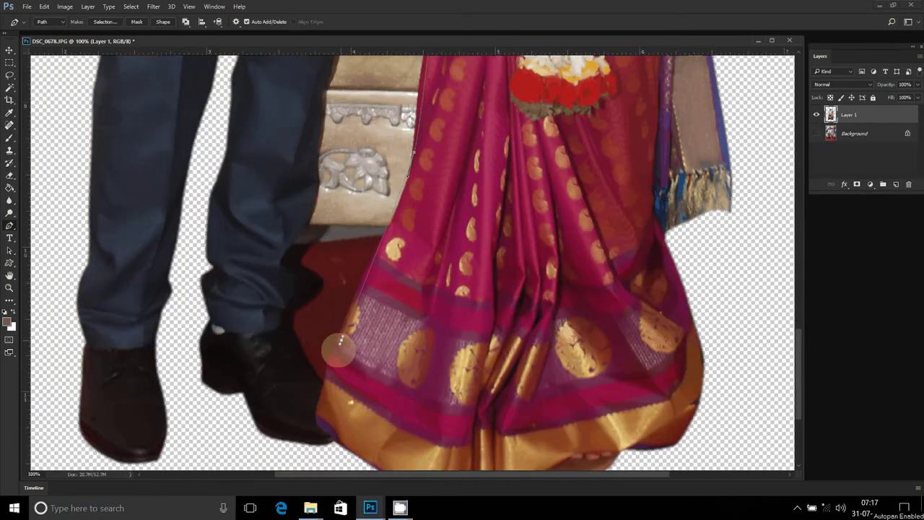
left_click(339, 340)
left_click(318, 379)
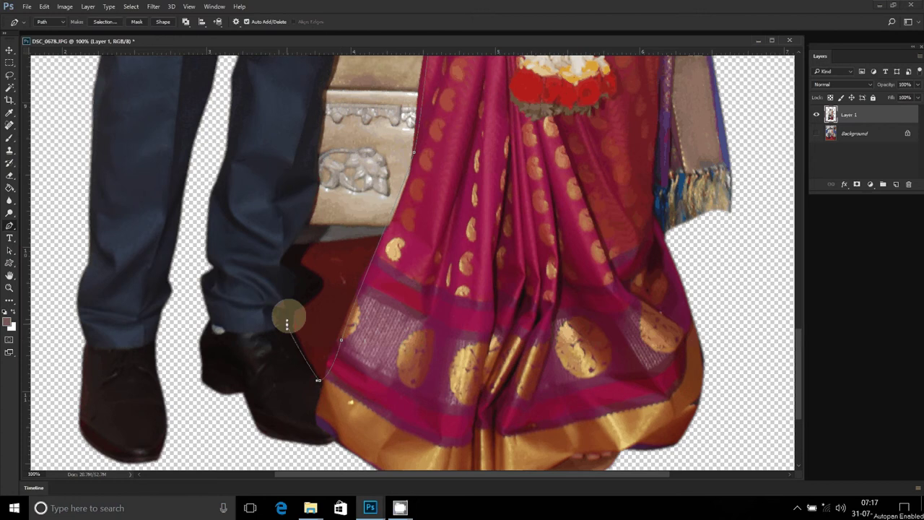
left_click(287, 324)
left_click_drag(319, 291, 296, 270)
left_click(280, 257)
left_click_drag(314, 196, 314, 176)
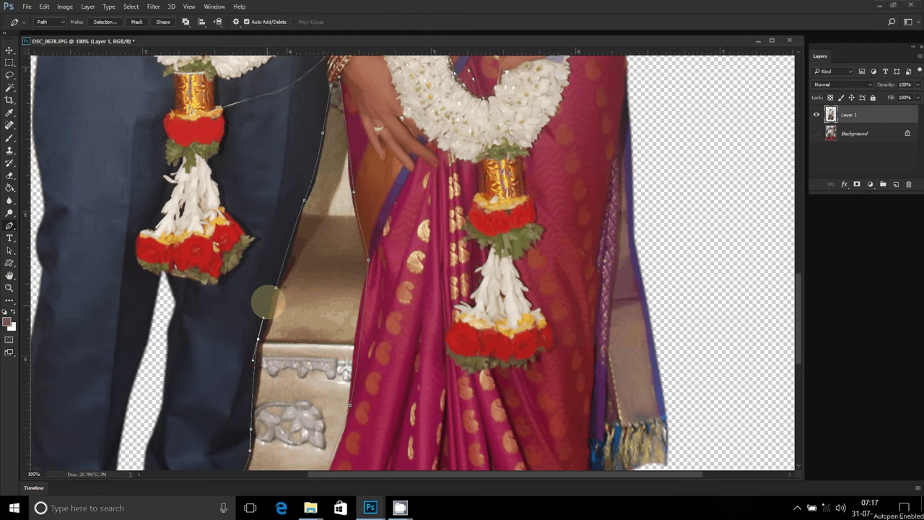
Step: Convert the traced path into a selection with a 2-pixel feather
right_click(337, 199)
left_click(375, 238)
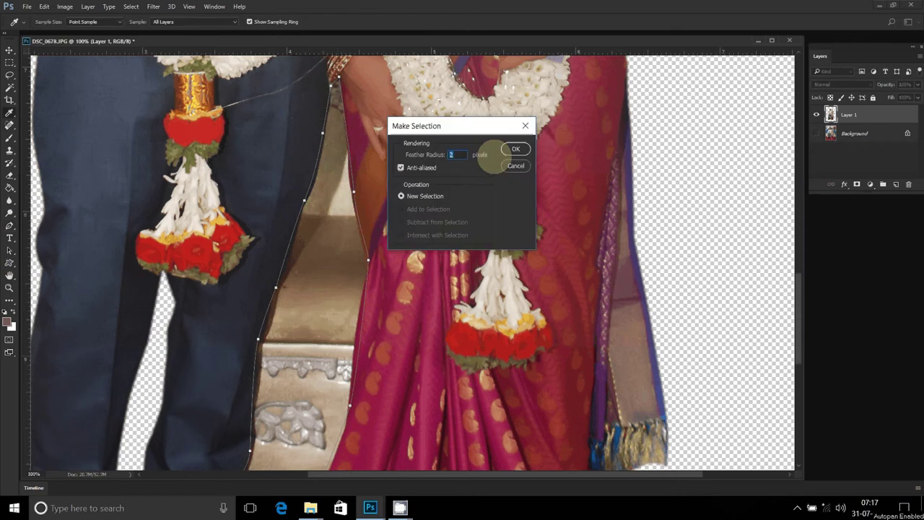
left_click(514, 149)
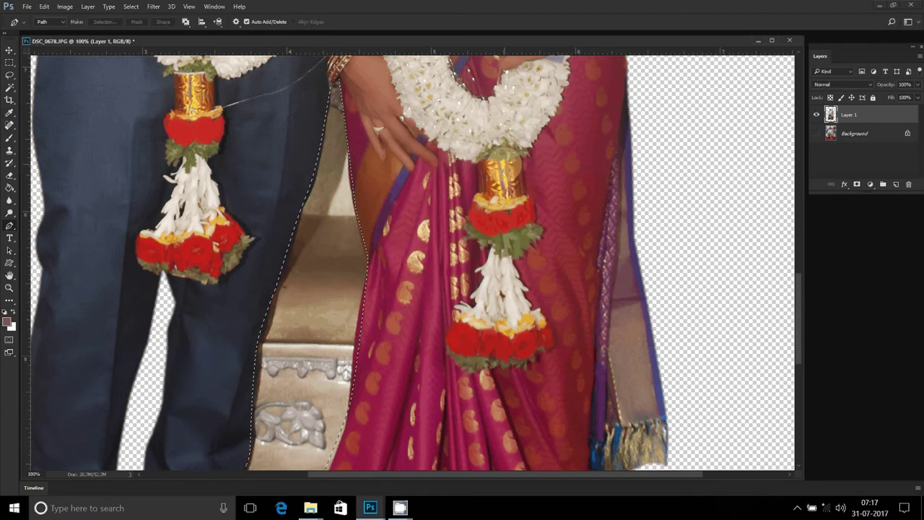
Step: Delete the background gap between the couple and fit the cut-out on screen
key("Delete")
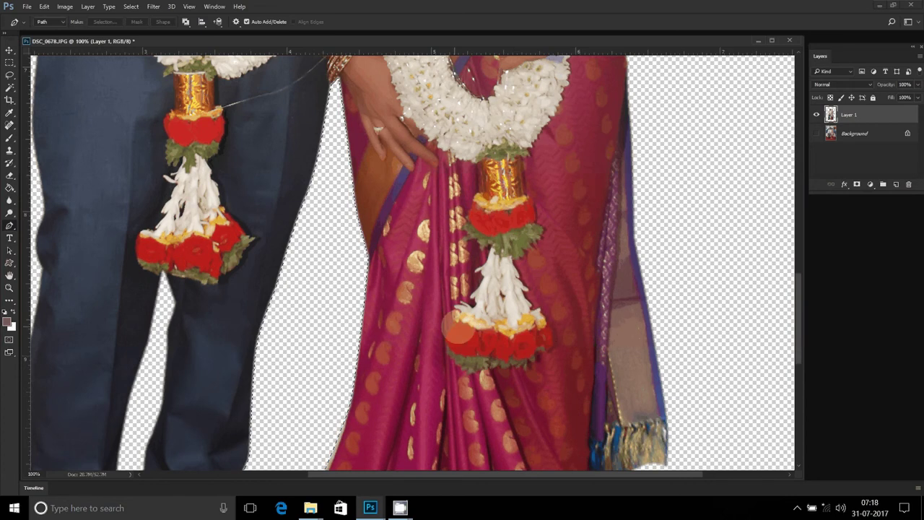
key("z")
right_click(361, 257)
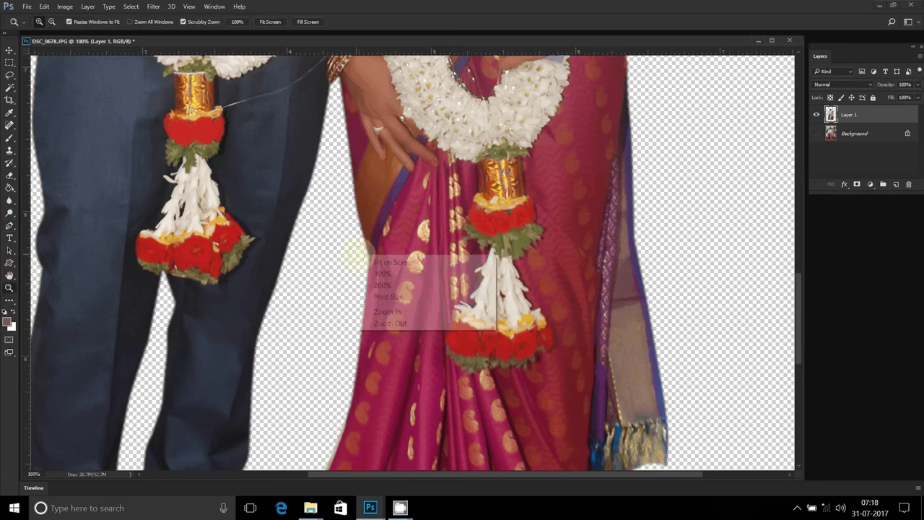
left_click(377, 261)
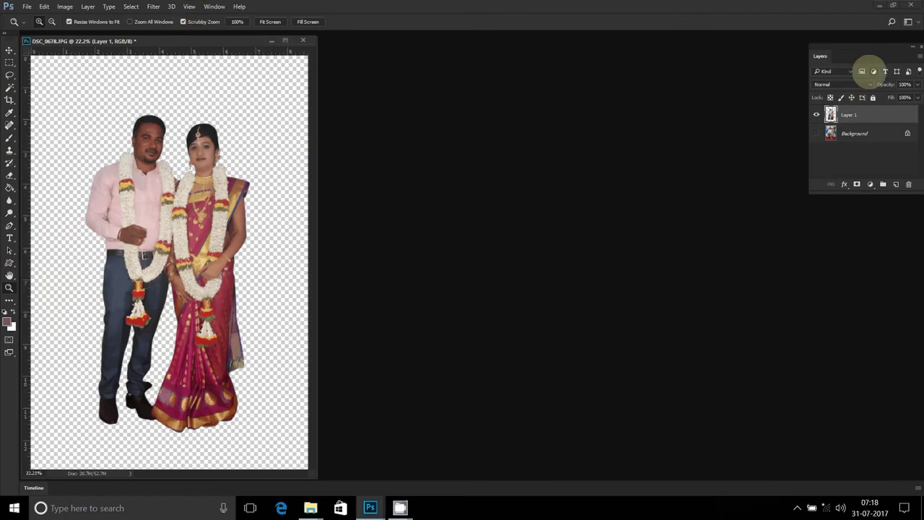
Step: Brighten the cut-out with the Correction action from the Actions panel, then start Save As
left_click(214, 6)
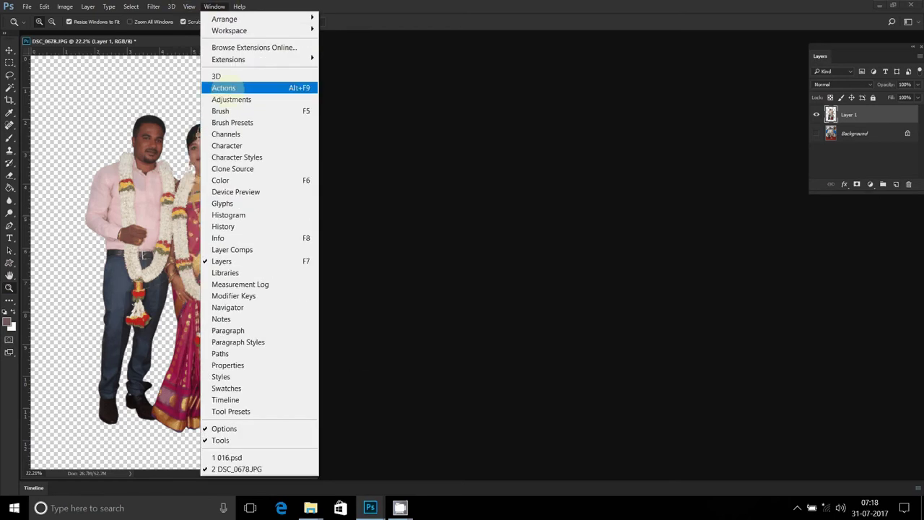
left_click(223, 87)
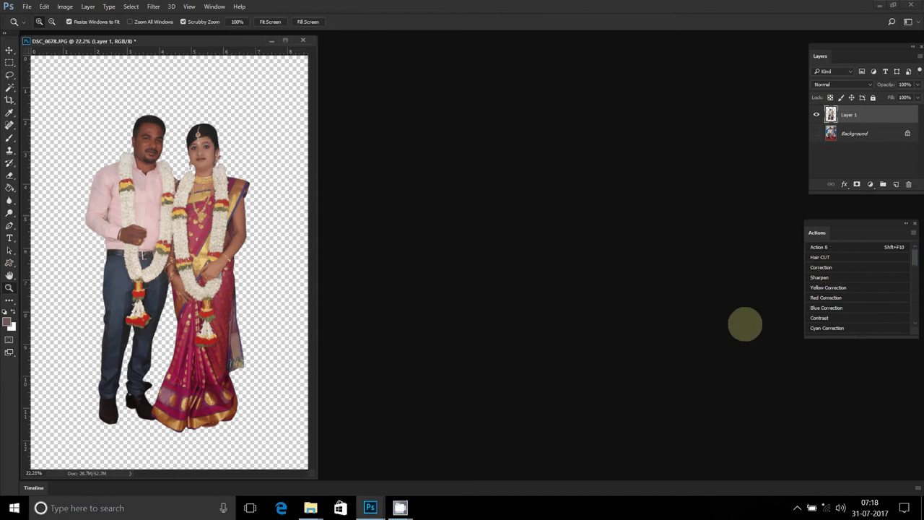
left_click(211, 72)
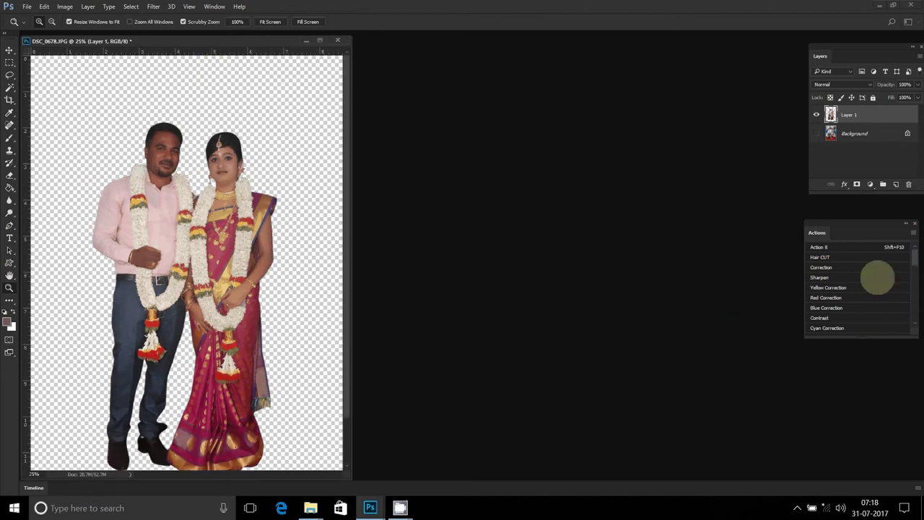
left_click(823, 267)
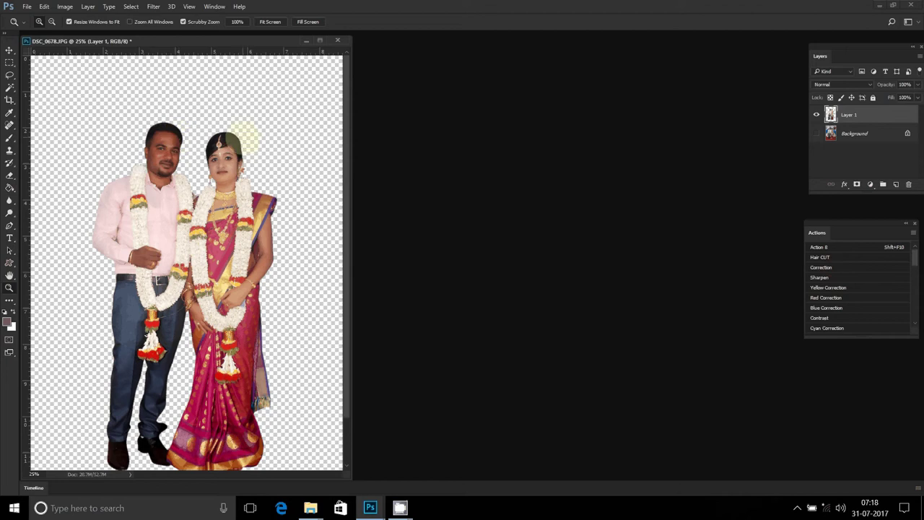
key("ctrl+shift+s")
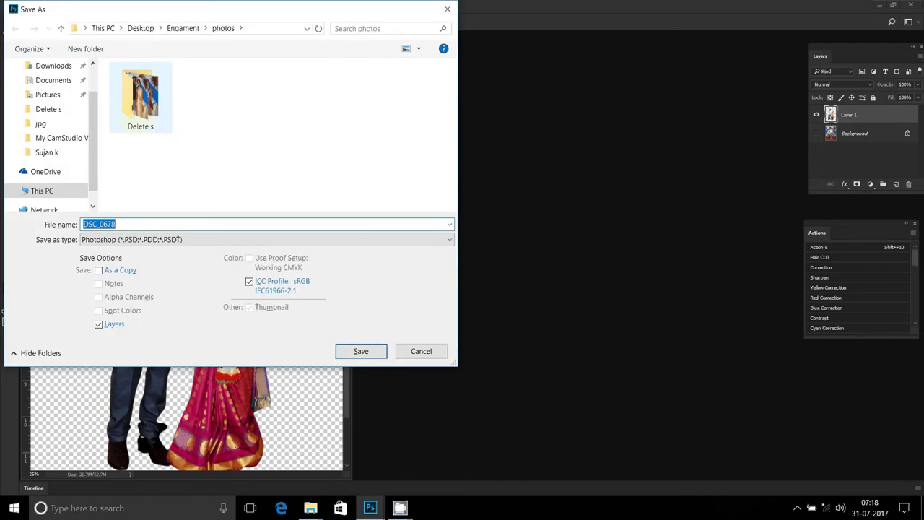
mouse_move(53, 66)
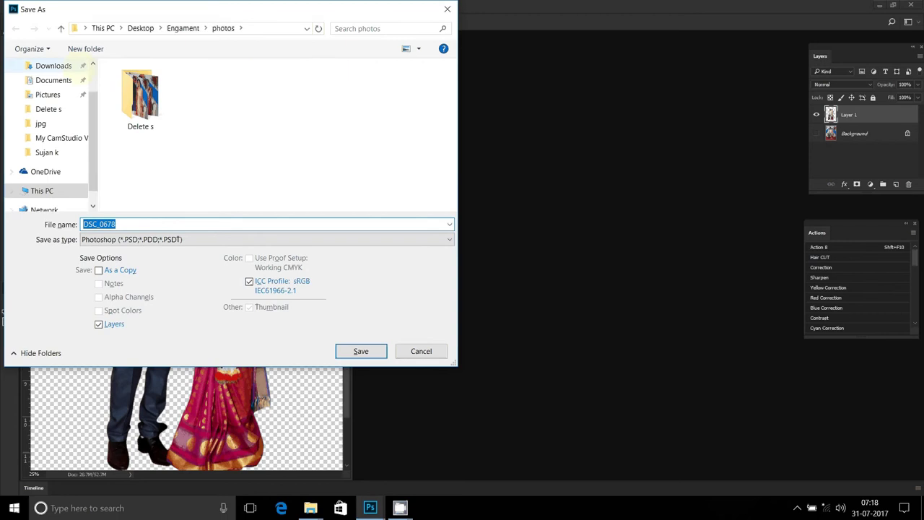
Step: Create a 'psd' folder inside photos and save DSC_0678.psd there with default format options
left_click(85, 48)
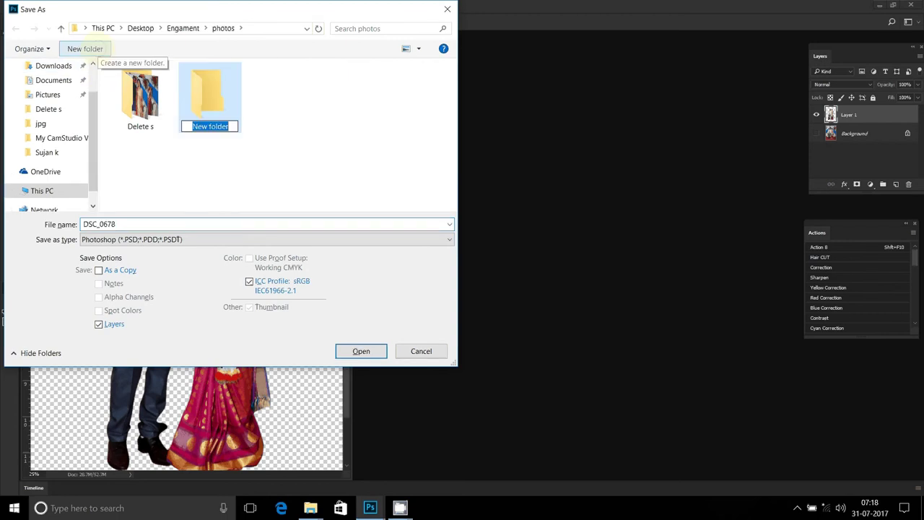
type("p")
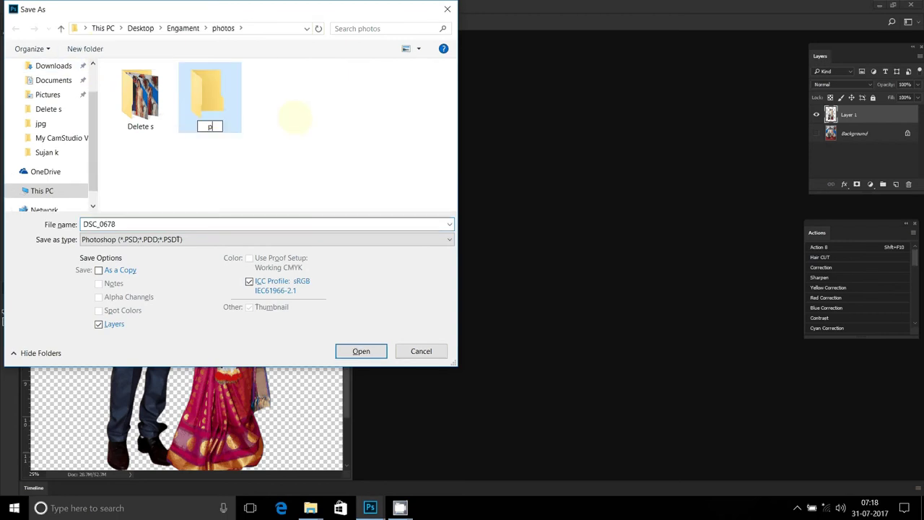
type("sd")
left_click(291, 132)
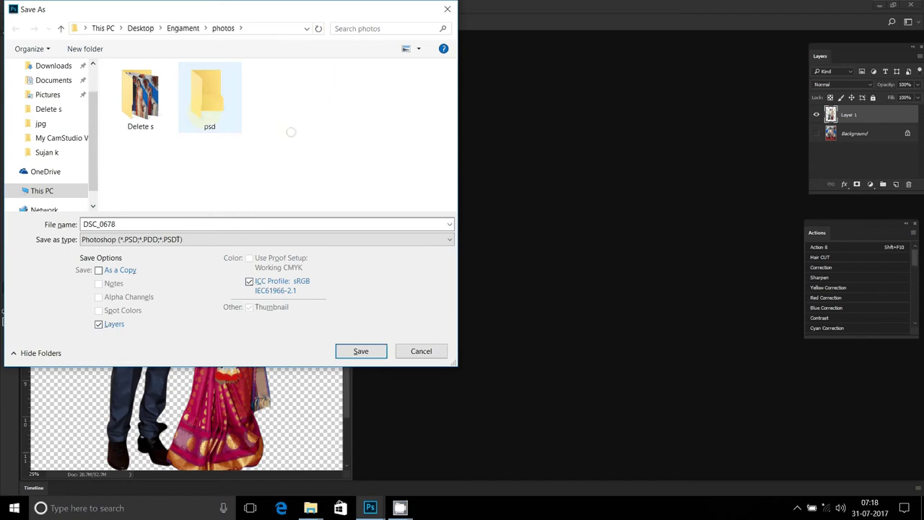
double_click(205, 101)
left_click(362, 350)
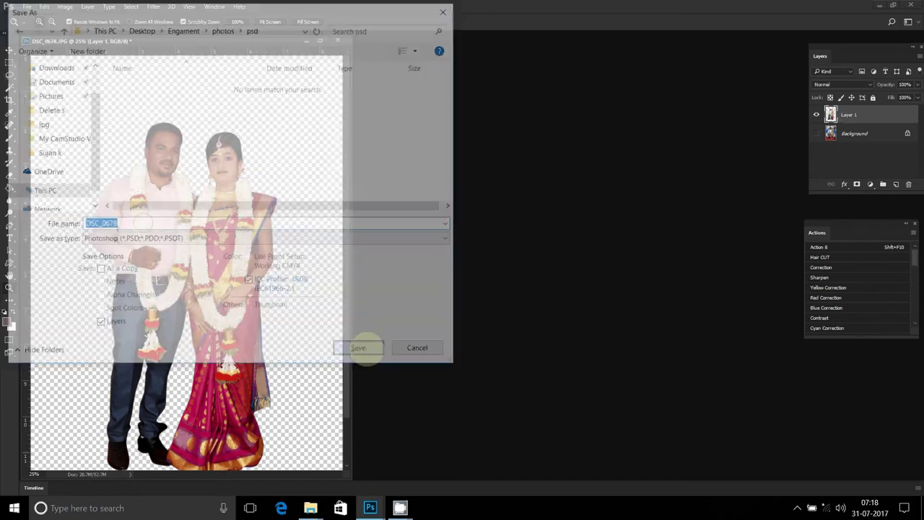
left_click(570, 156)
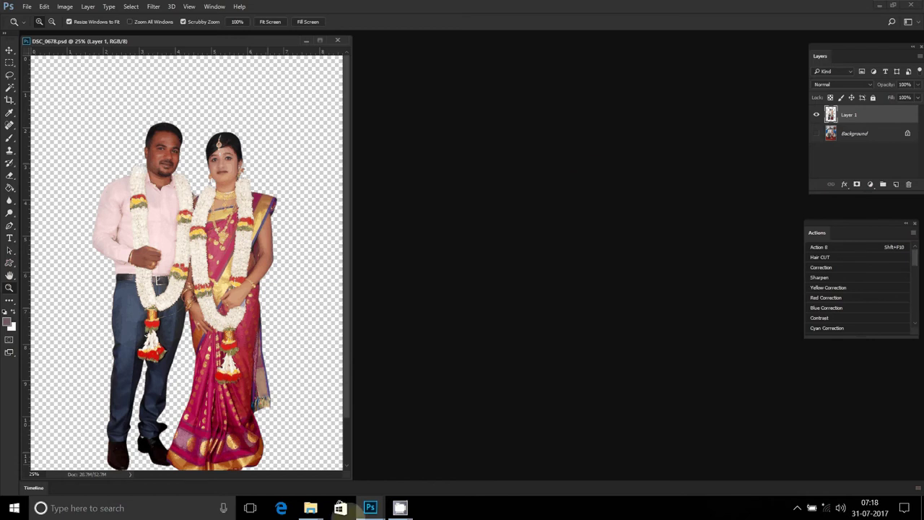
Step: Copy the couple cut-out into the 016.psd spread and place it right of the six frames
mouse_move(370, 508)
left_click(405, 458)
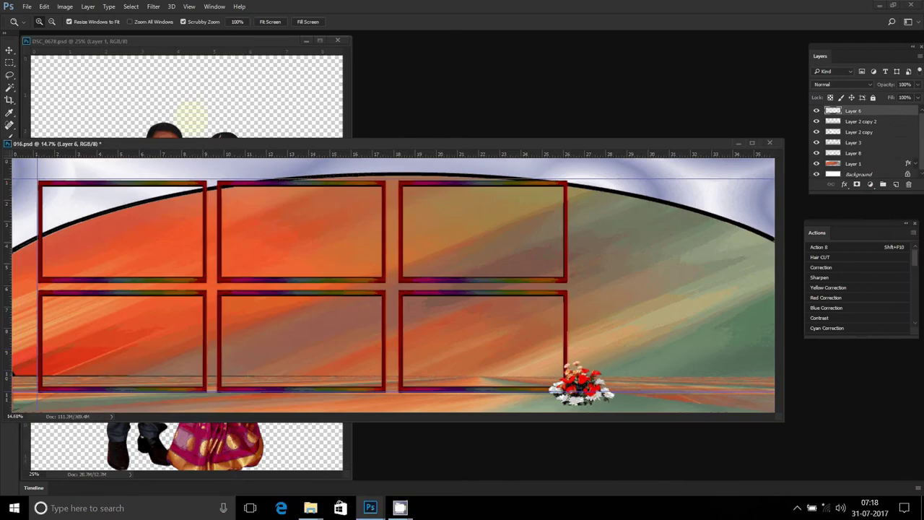
left_click(189, 116)
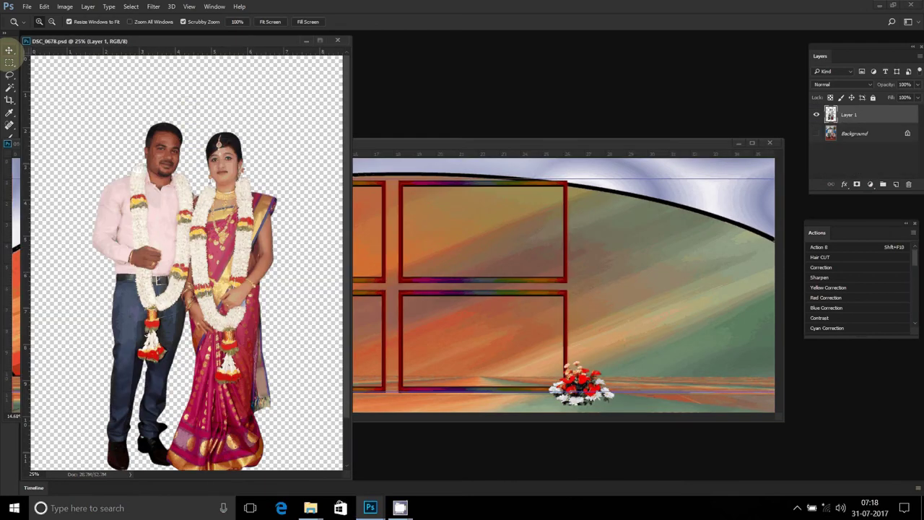
left_click(10, 50)
mouse_move(180, 253)
left_mouse_down()
mouse_move(679, 251)
mouse_move(725, 223)
left_mouse_up()
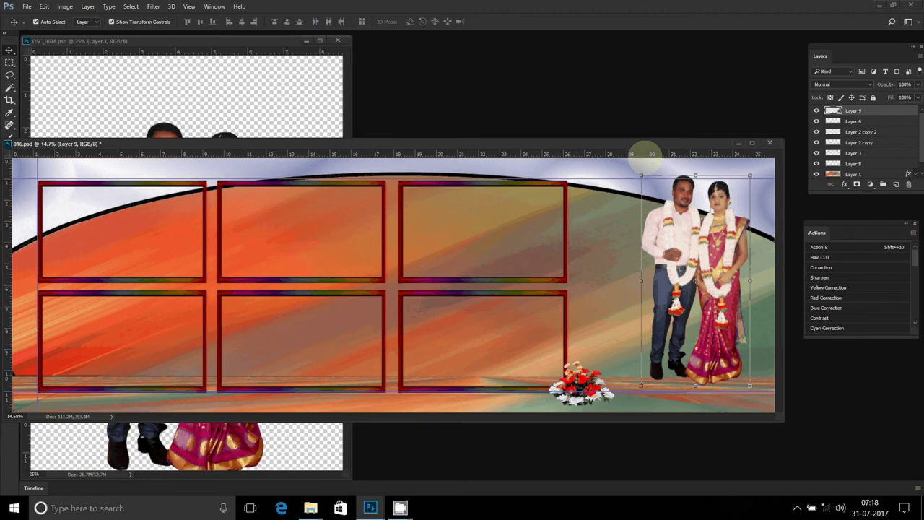
left_click_drag(709, 246, 685, 252)
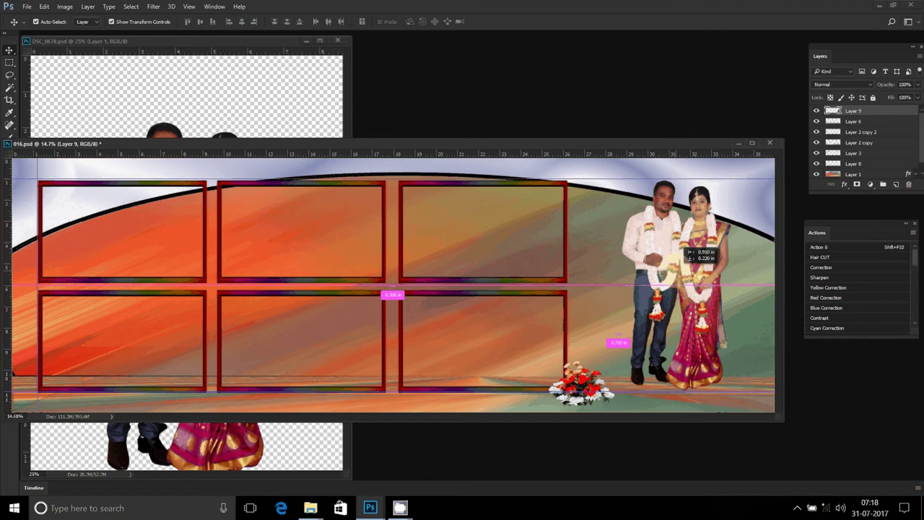
Step: Switch between DSC_0678 and 016.psd, then show the open File Explorer windows
left_click(289, 69)
left_click(440, 213)
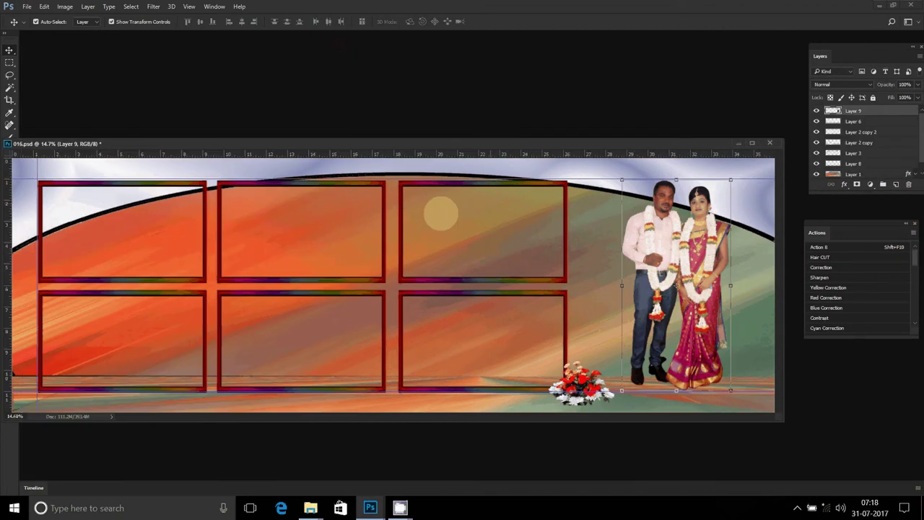
left_click(310, 508)
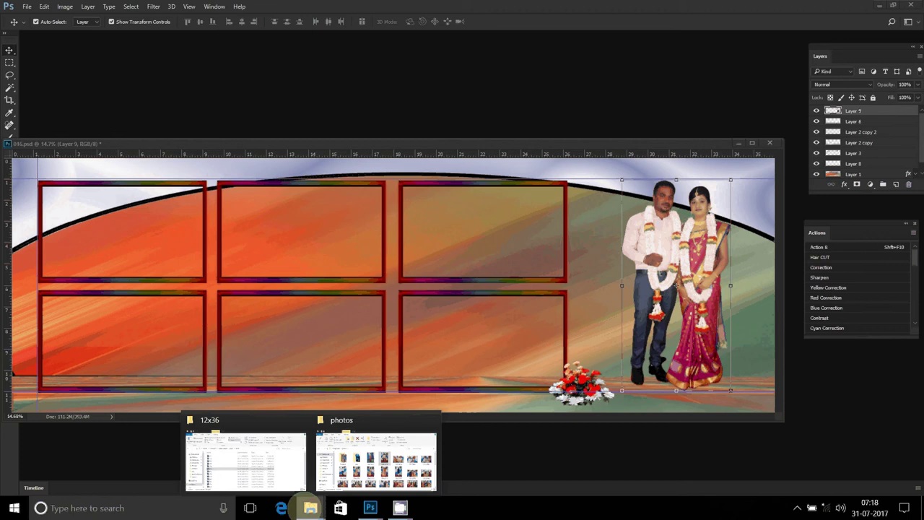
Step: Select DSC_0688, DSC_0697, DSC_0699, DSC_0742, DSC_0748 and DSC_0750 and drag them into Photoshop
left_click(375, 455)
left_click_drag(629, 260, 425, 288)
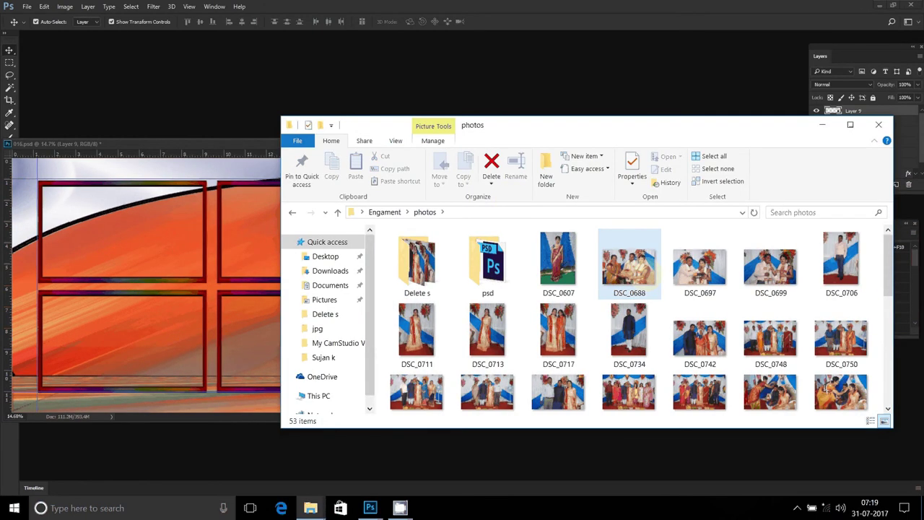
left_click(629, 262)
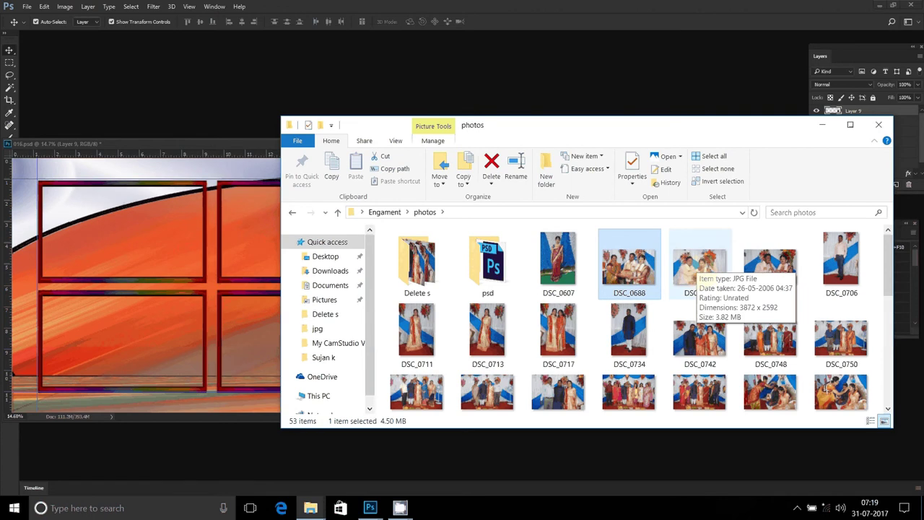
left_click(697, 269, "ctrl")
left_click(769, 259, "ctrl")
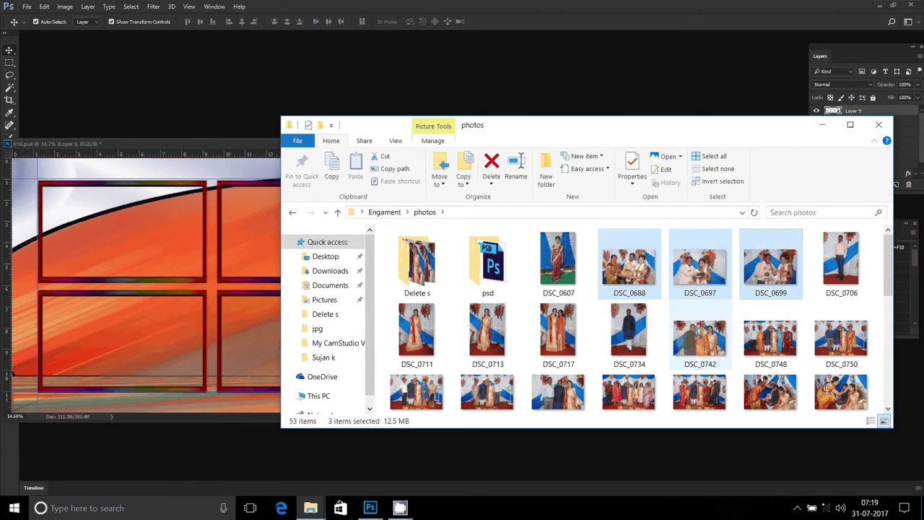
left_click(699, 336, "ctrl")
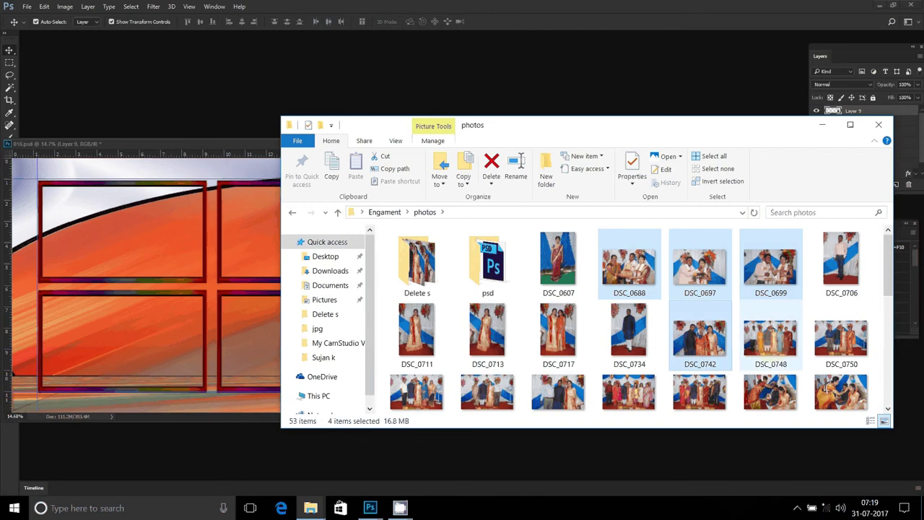
left_click(769, 336, "ctrl")
left_click(840, 335, "ctrl")
mouse_move(628, 274)
left_mouse_down()
mouse_move(525, 74)
mouse_move(499, 103)
left_mouse_up()
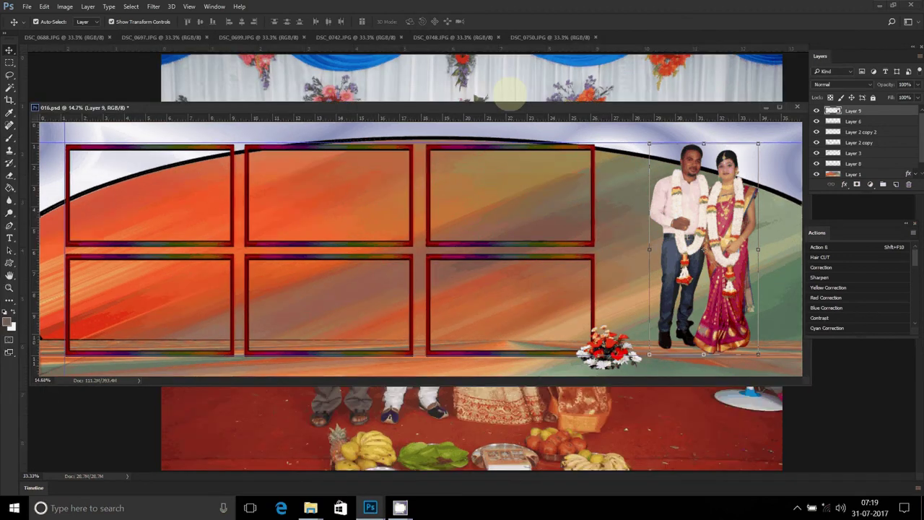
Step: Resize DSC_0750 to 8 inches wide in Image Size
left_click_drag(509, 92, 548, 37)
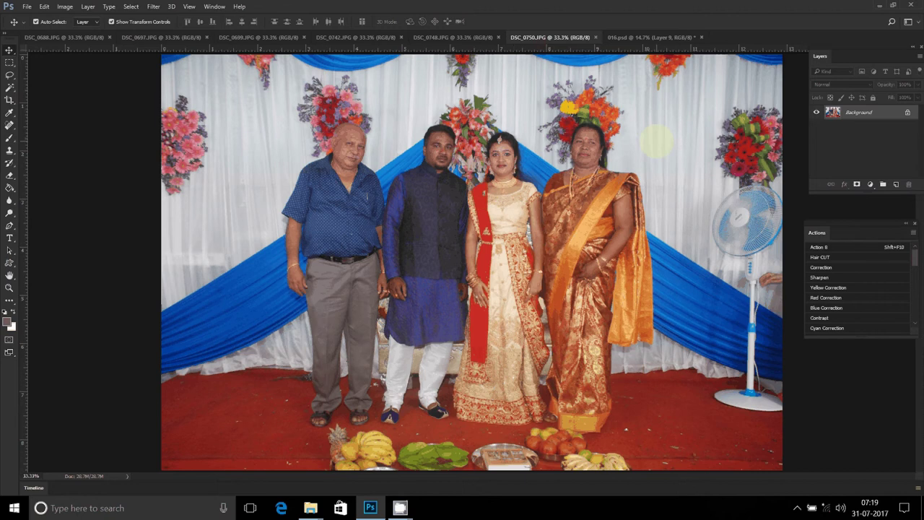
key("ctrl+alt+i")
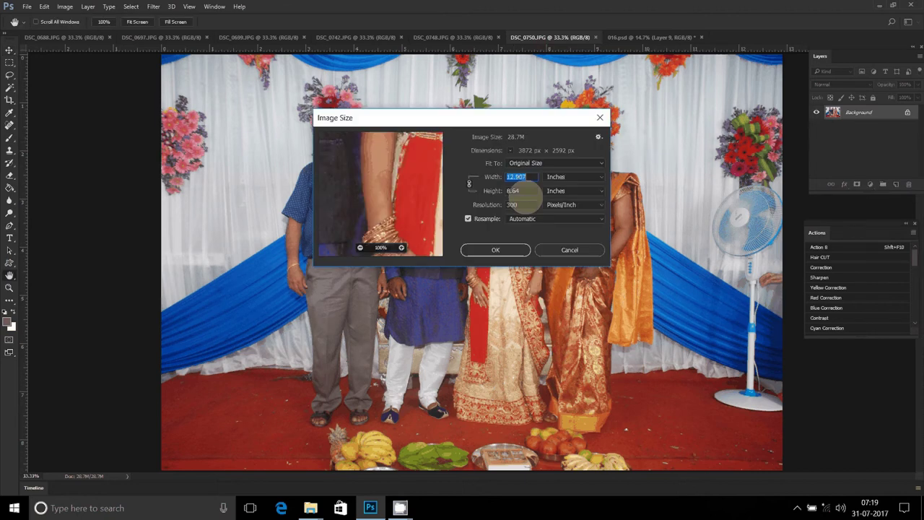
type("6")
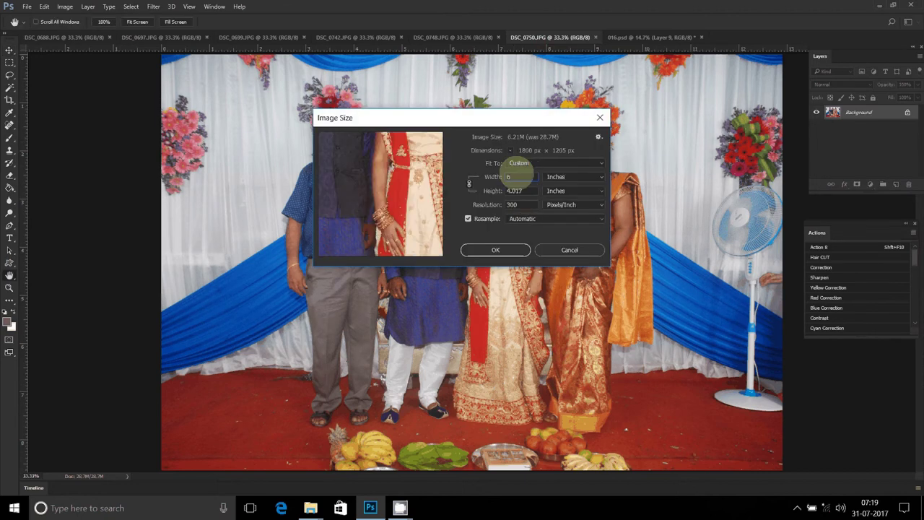
key("BackSpace")
type("8")
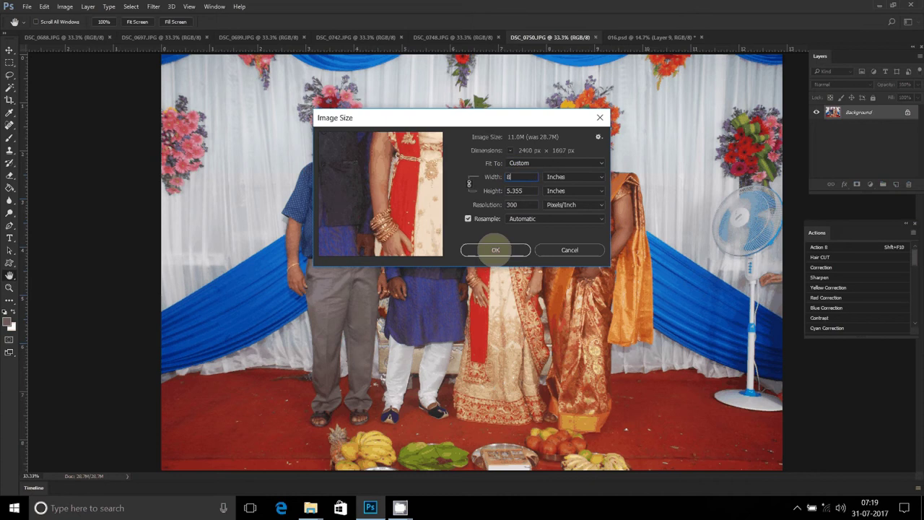
left_click(495, 249)
Step: Select all of DSC_0750 and close its tab
key("ctrl+a")
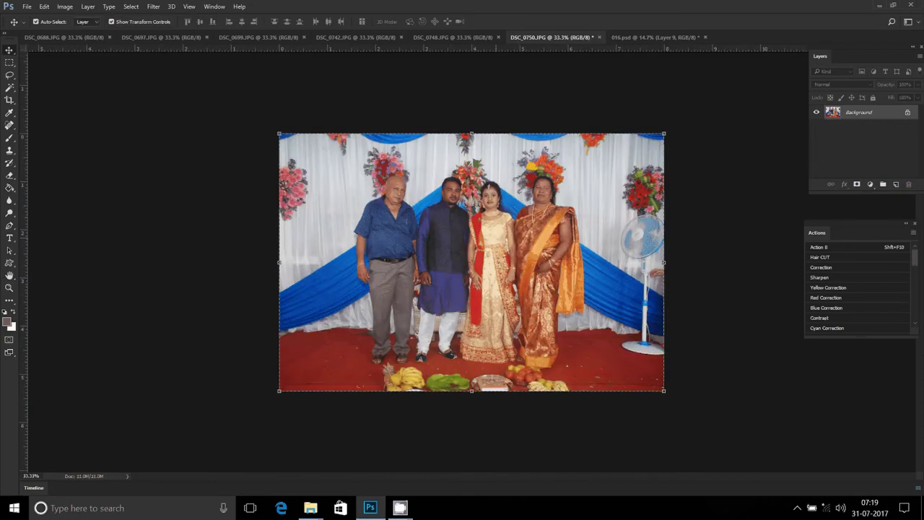
key("x")
key("ctrl+f")
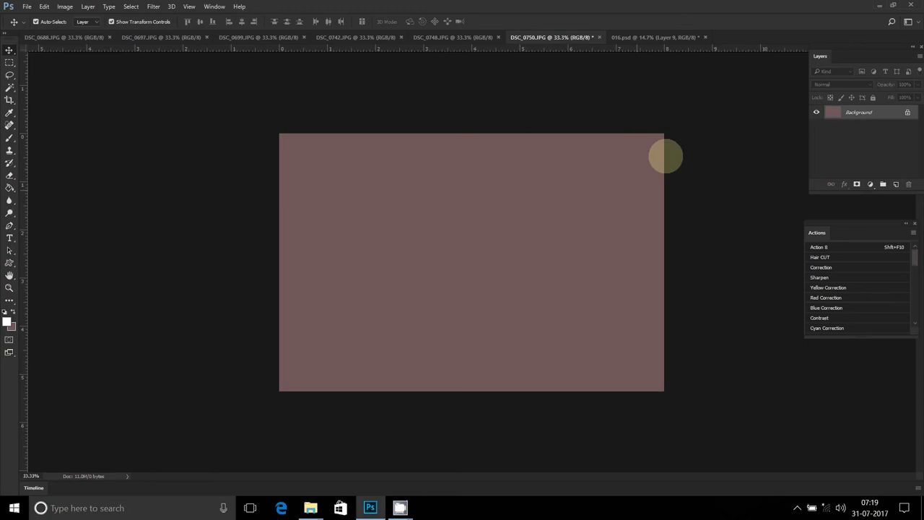
left_click(598, 37)
Step: Paste the group photo above Layer 2 copy 2, fit it in the lower-right frame, and send it behind the border
left_click(468, 188)
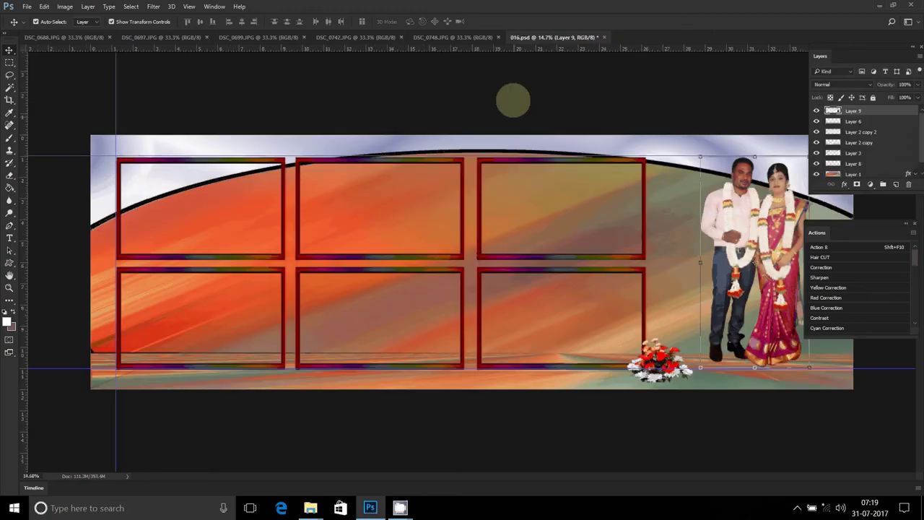
left_click(555, 277)
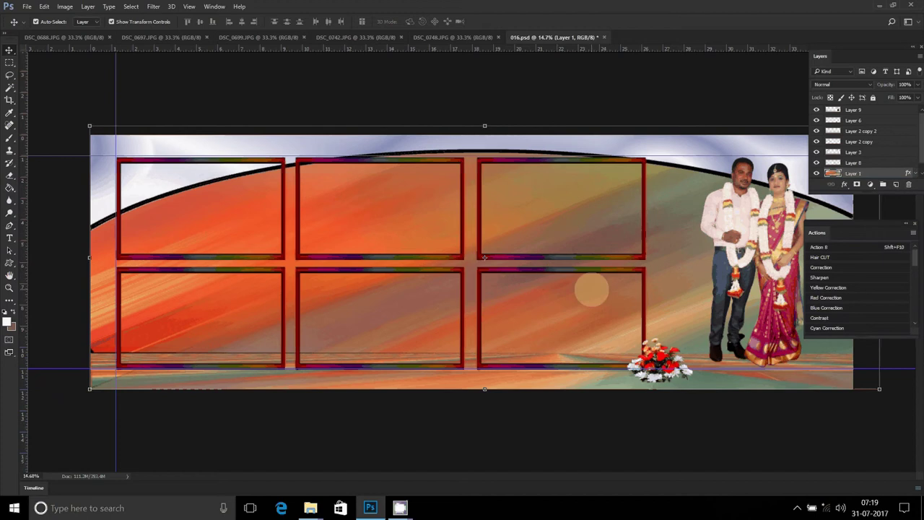
left_click(594, 273)
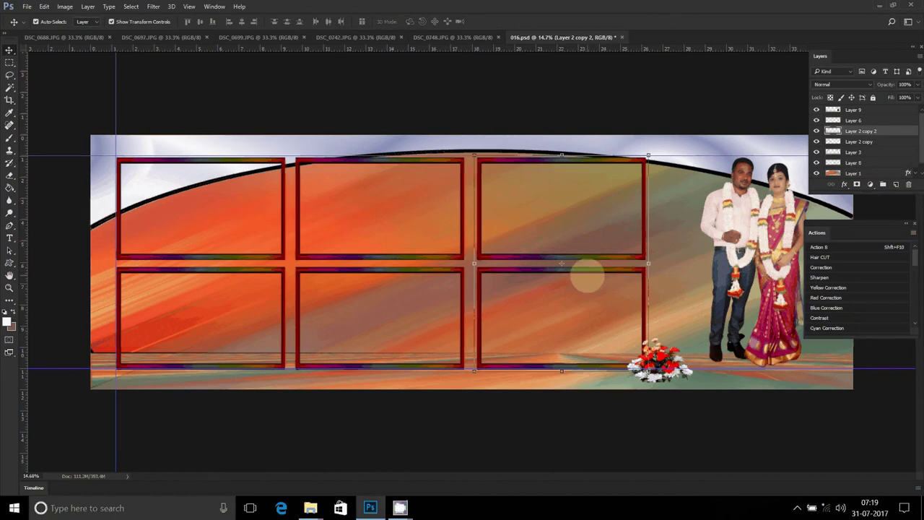
key("ctrl+v")
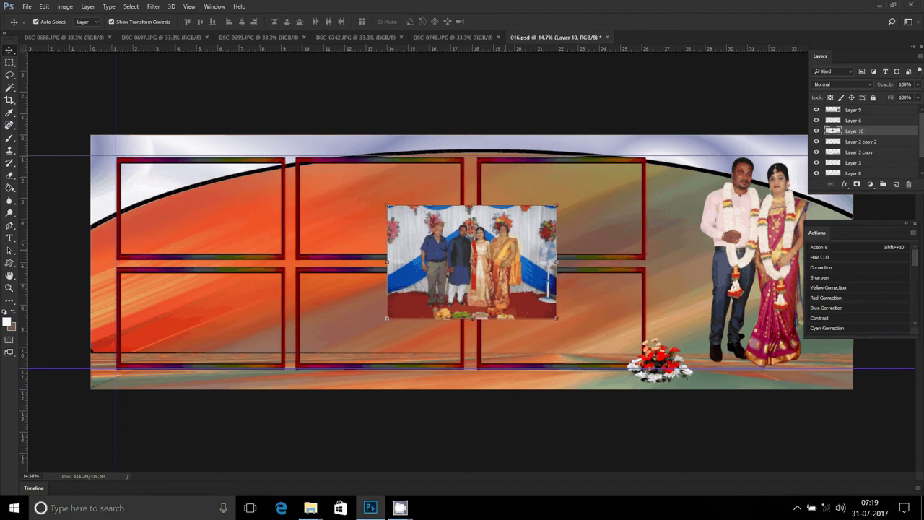
left_click_drag(471, 261, 561, 321)
left_click_drag(609, 301, 612, 298)
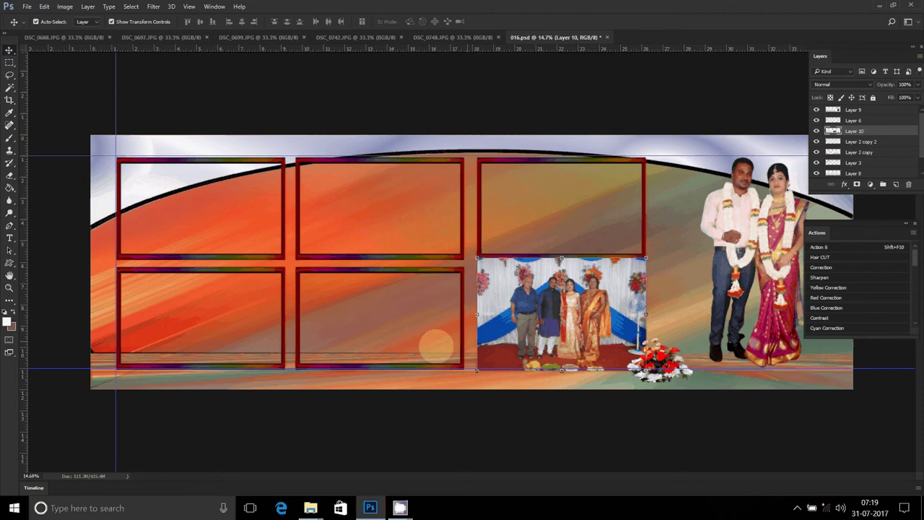
key("ctrl")
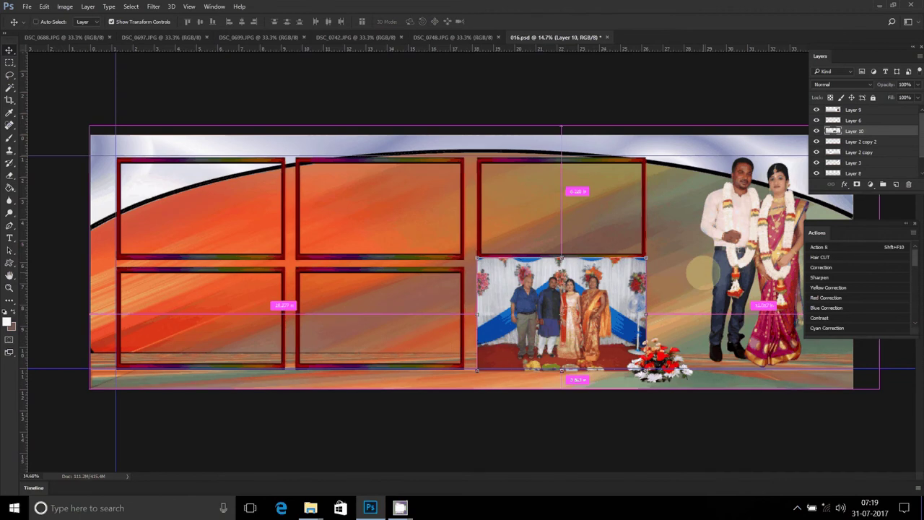
key("ctrl+bracketleft")
key("ctrl+bracketleft")
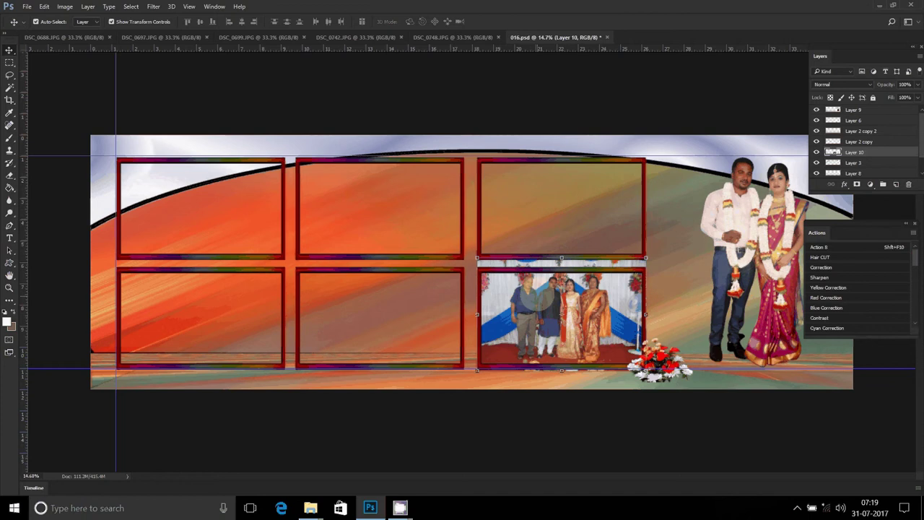
Step: Delete the group photo strip overhanging the lower-right frame using a rectangular marquee
key("w")
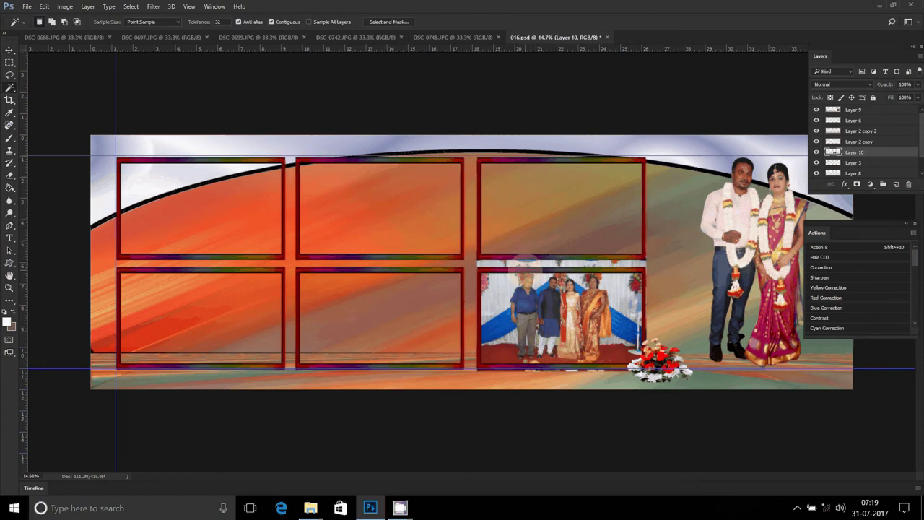
key("m")
left_click_drag(449, 236, 652, 272)
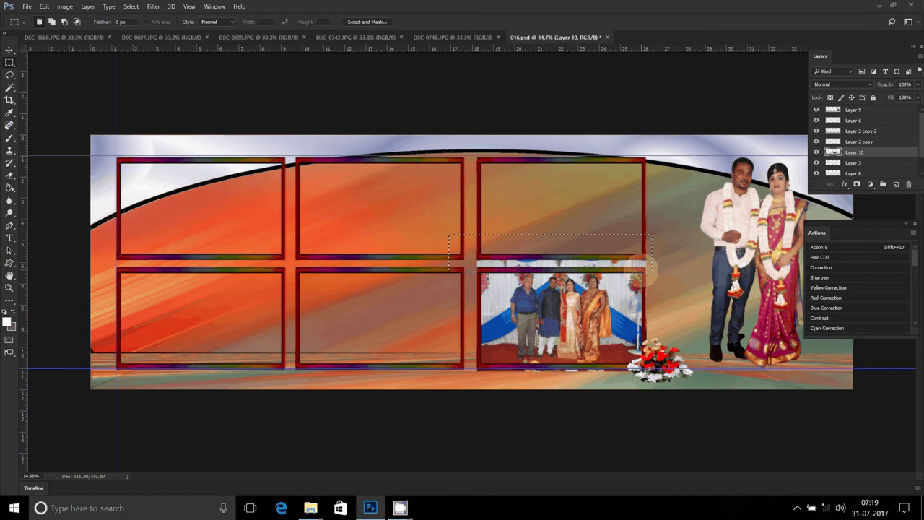
key("Delete")
Step: Select the area along the frame's bottom edge, deselect, and switch to DSC_0748
left_click_drag(478, 369, 655, 389)
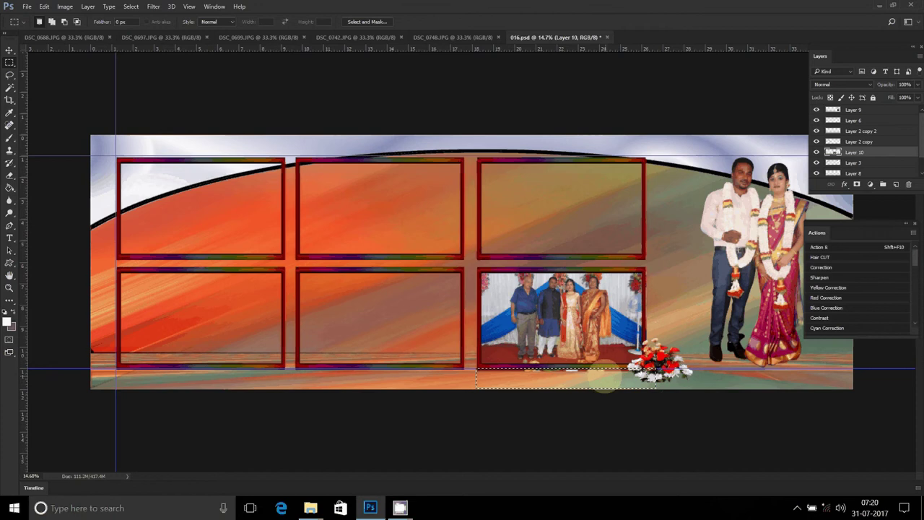
left_click_drag(605, 376, 601, 372)
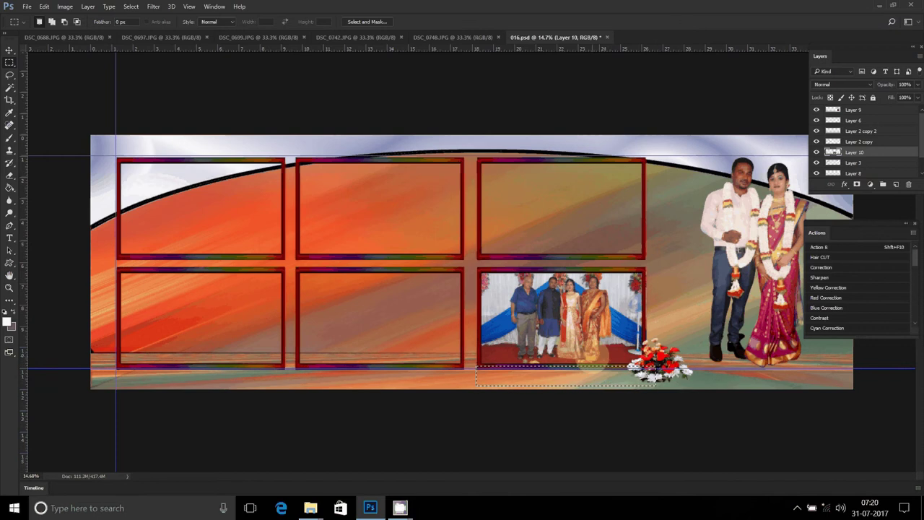
left_click(589, 366)
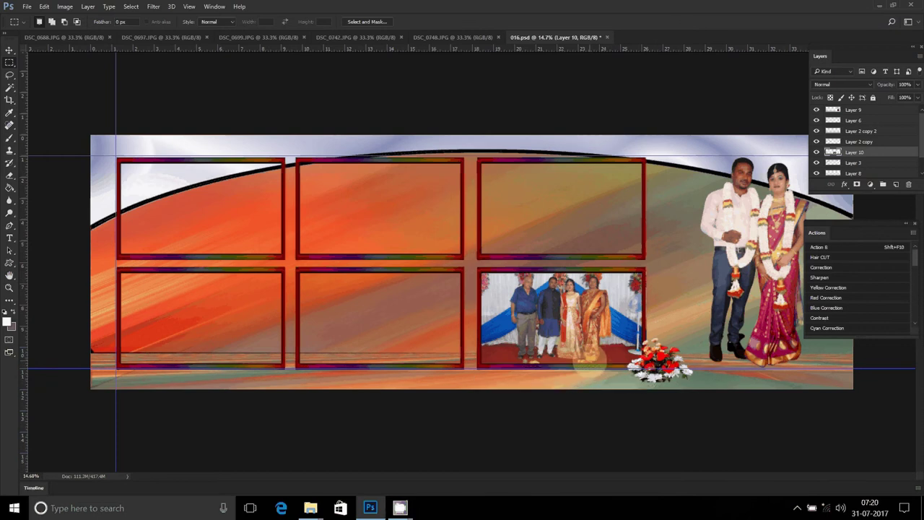
left_click(452, 37)
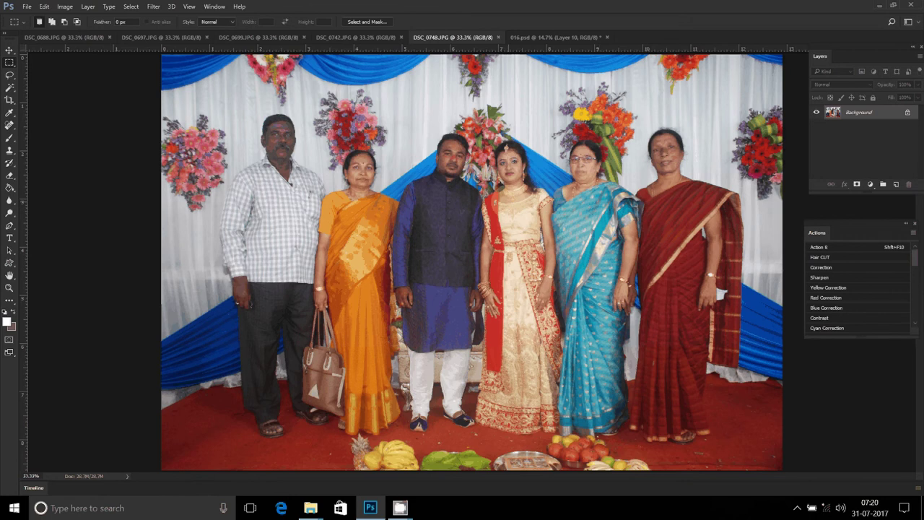
Step: Copy all of DSC_0748, close it, and paste it into the album spread
key("ctrl+a")
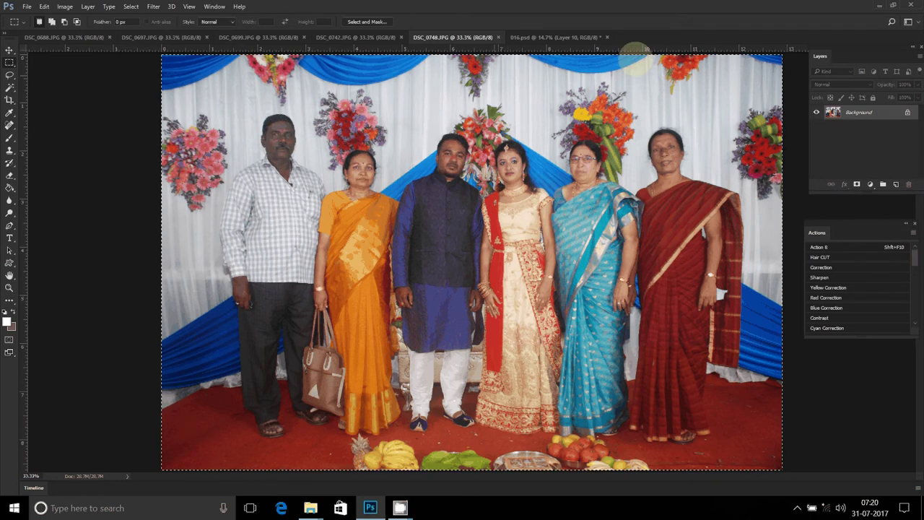
key("ctrl+w")
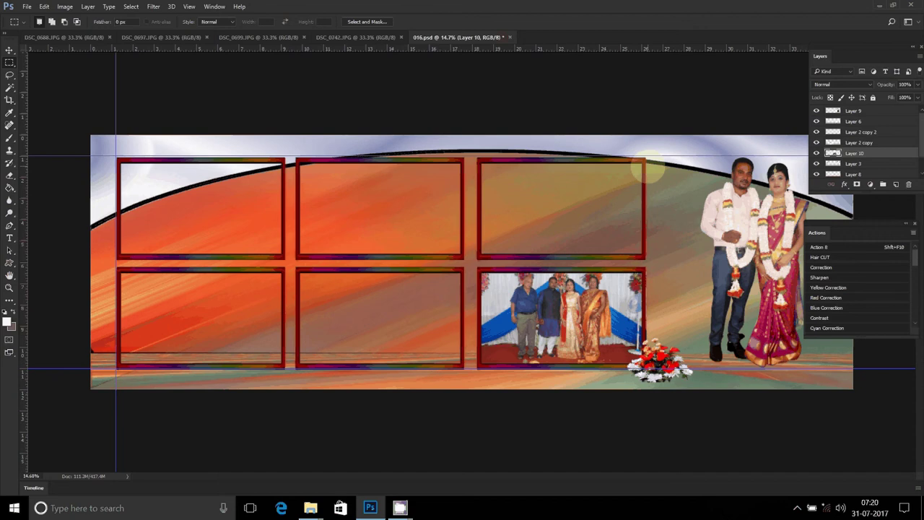
key("ctrl+v")
key("v")
left_click_drag(524, 166, 609, 131)
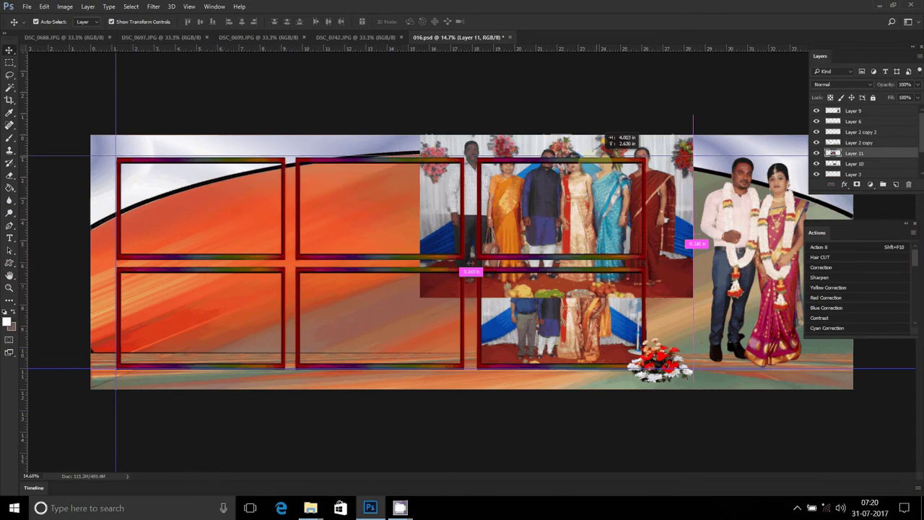
Step: Scale and nudge the DSC_0748 photo to fit inside the top-right frame
key("ctrl+t")
mouse_move(693, 134)
left_mouse_down()
mouse_move(676, 131)
mouse_move(640, 153)
left_mouse_up()
left_click_drag(567, 180, 582, 182)
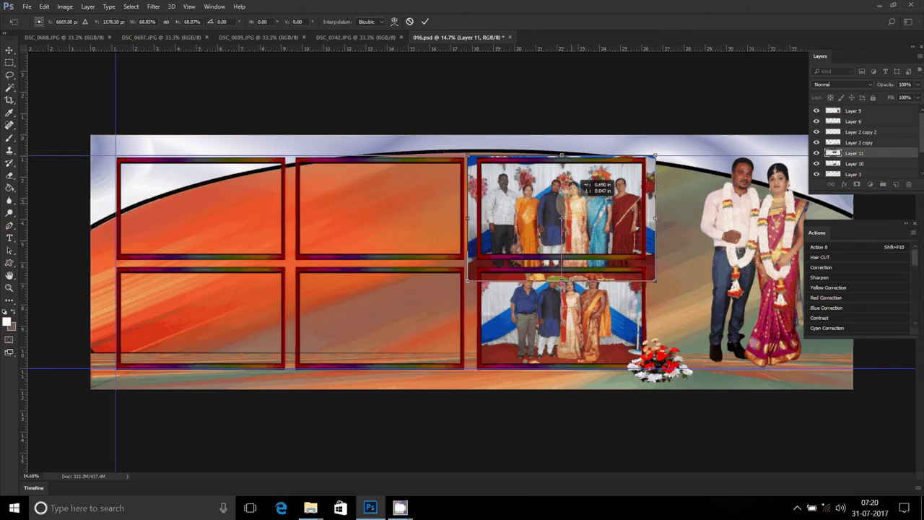
left_click_drag(561, 218, 561, 207)
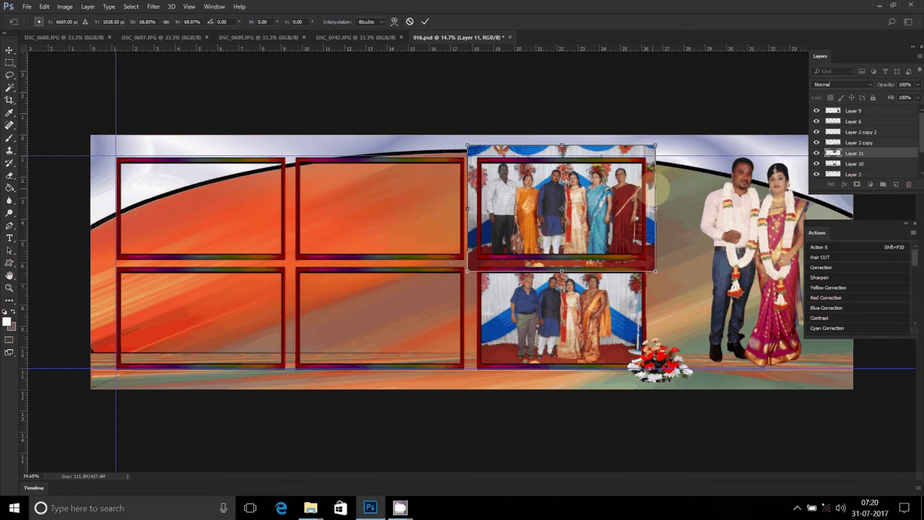
key("shift+Up")
key("Up")
key("Up")
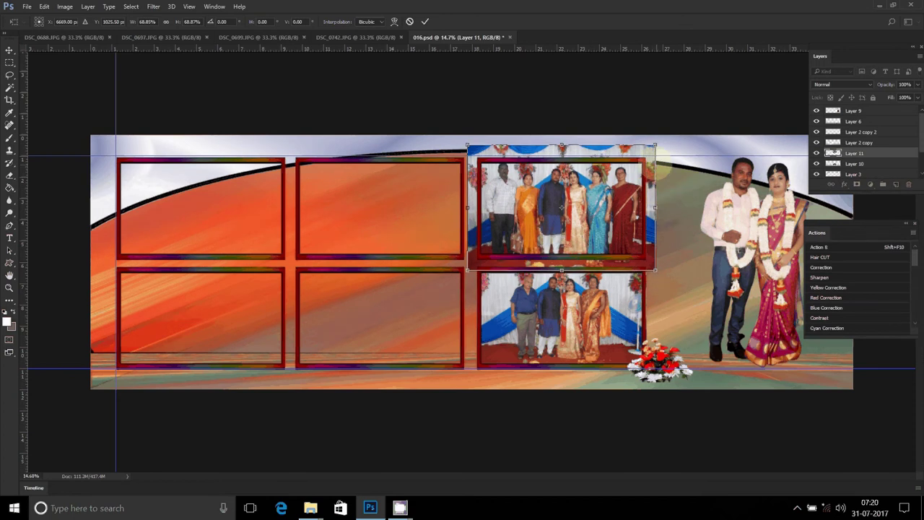
left_click_drag(654, 145, 644, 152)
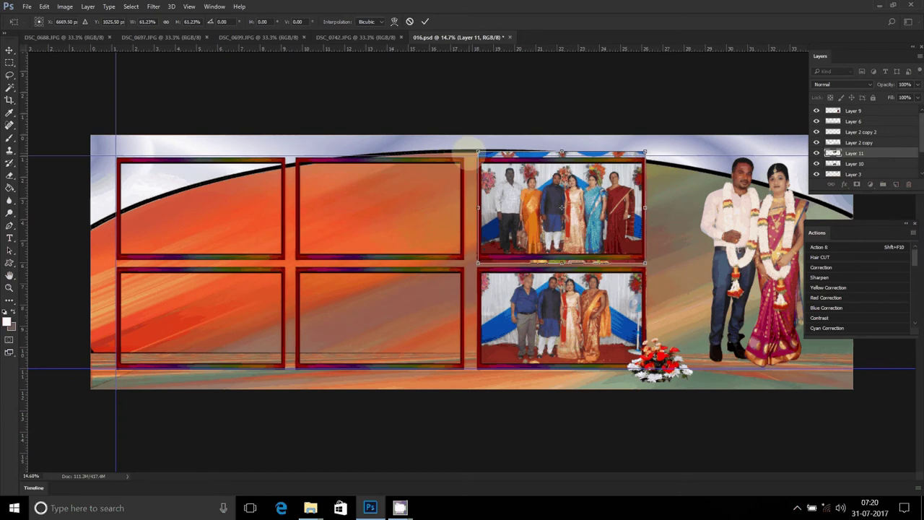
Step: Commit the transform, delete the photo's overflow above the top-right frame, and switch to DSC_0742
key("Return")
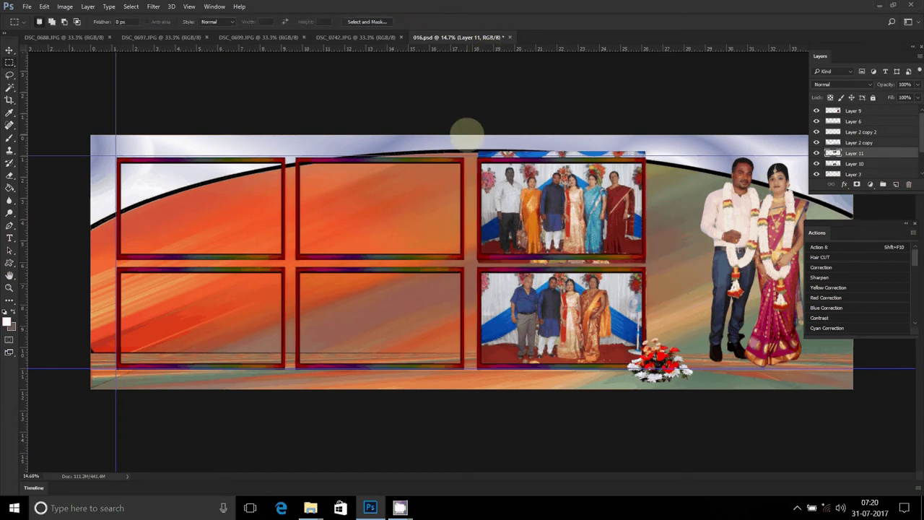
left_click_drag(464, 135, 651, 160)
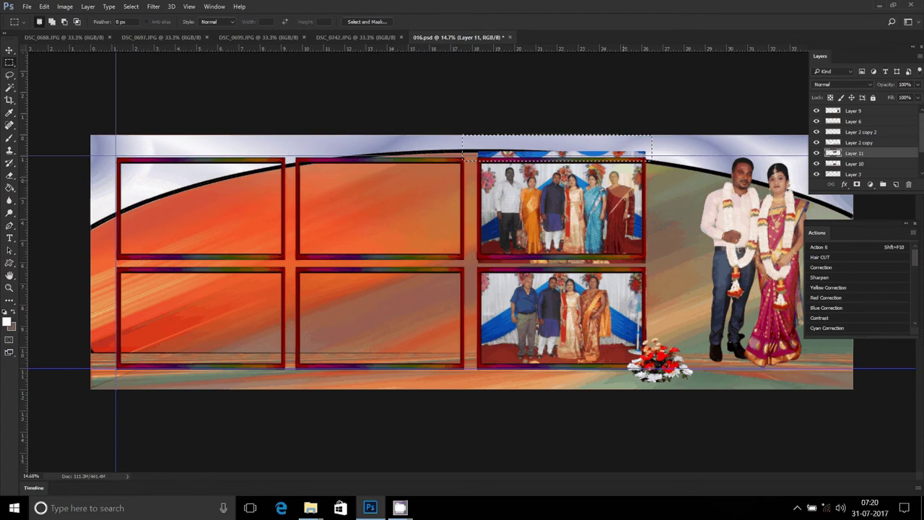
key("Delete")
left_click_drag(475, 258, 677, 296)
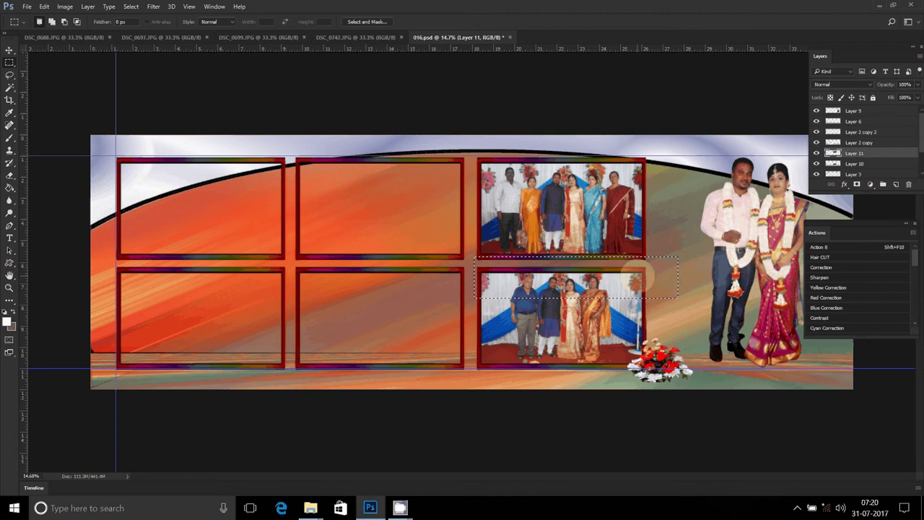
left_click(637, 275)
left_click(367, 39)
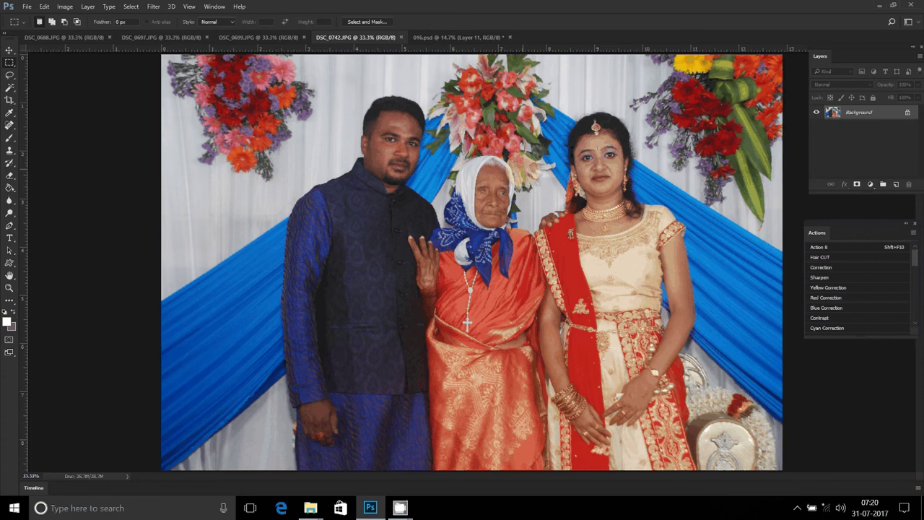
Step: Copy the DSC_0742 family photo, close it unsaved, and paste it into 016.psd
key("ctrl+f")
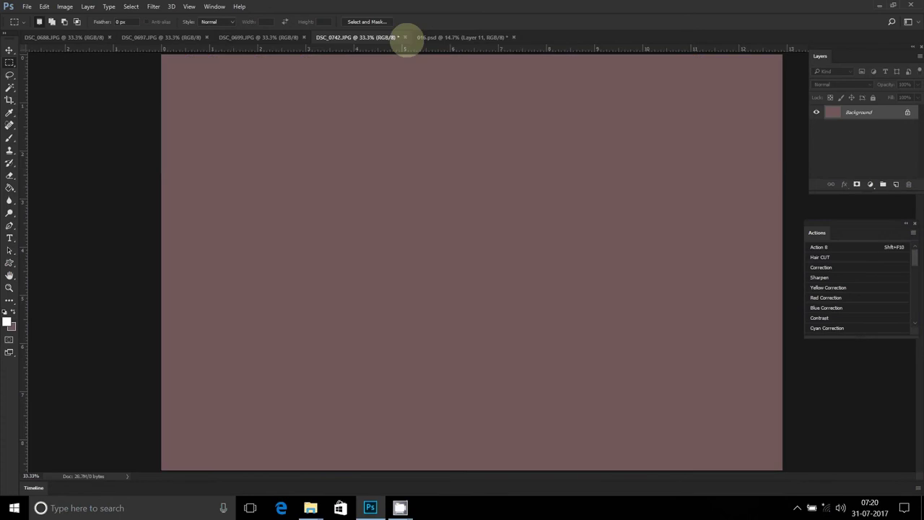
left_click(404, 37)
left_click(466, 188)
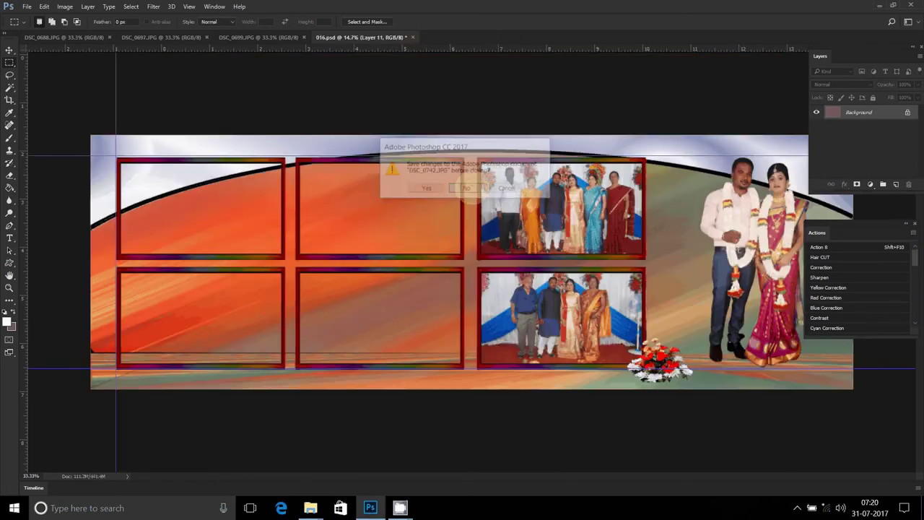
key("ctrl+v")
Step: Scale down the pasted family photo and position it over the lower-middle frame
key("v")
left_click_drag(544, 206, 447, 231)
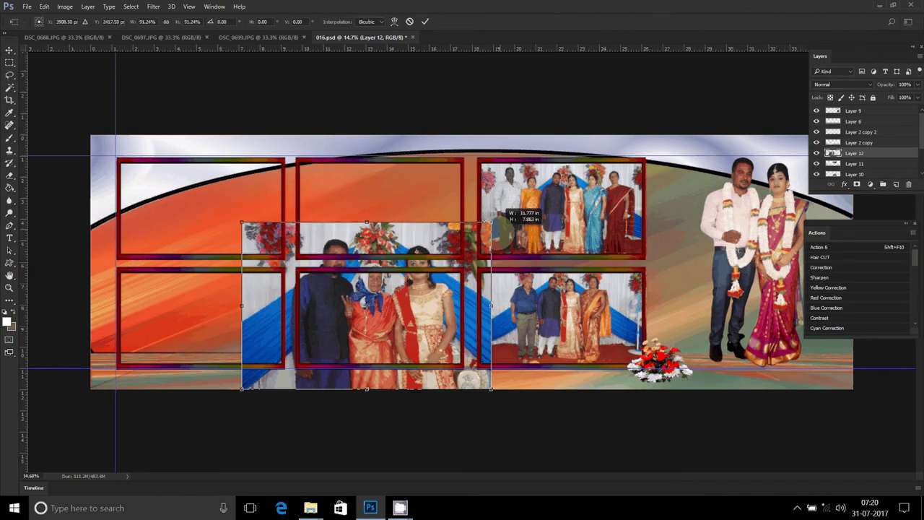
left_click_drag(502, 229, 465, 280)
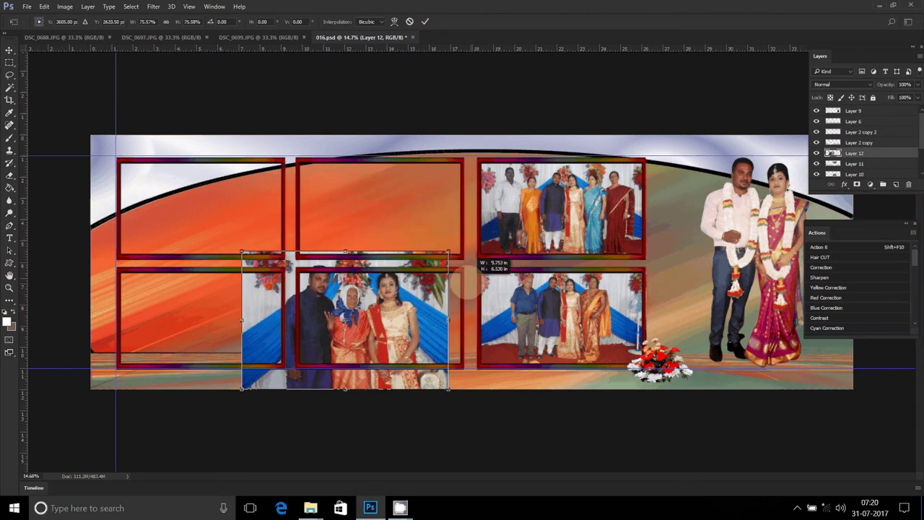
left_click_drag(389, 285, 410, 290)
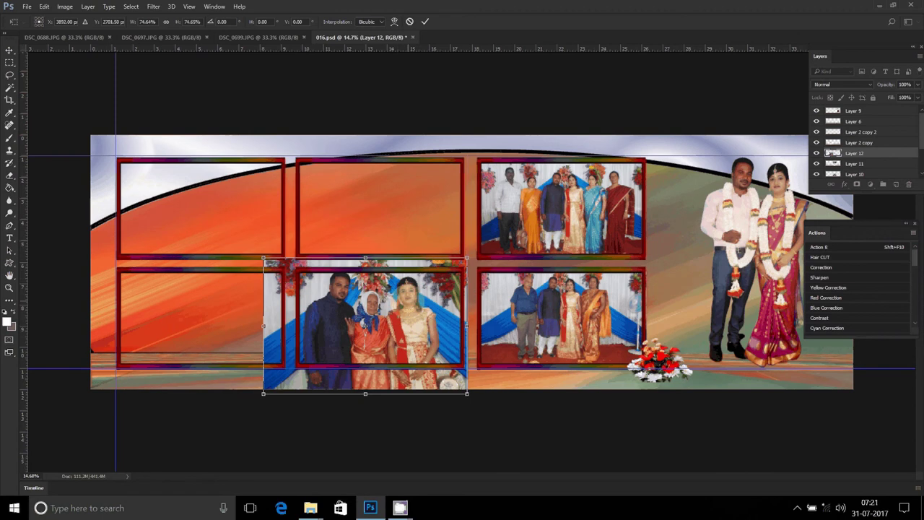
left_click_drag(410, 291, 415, 296)
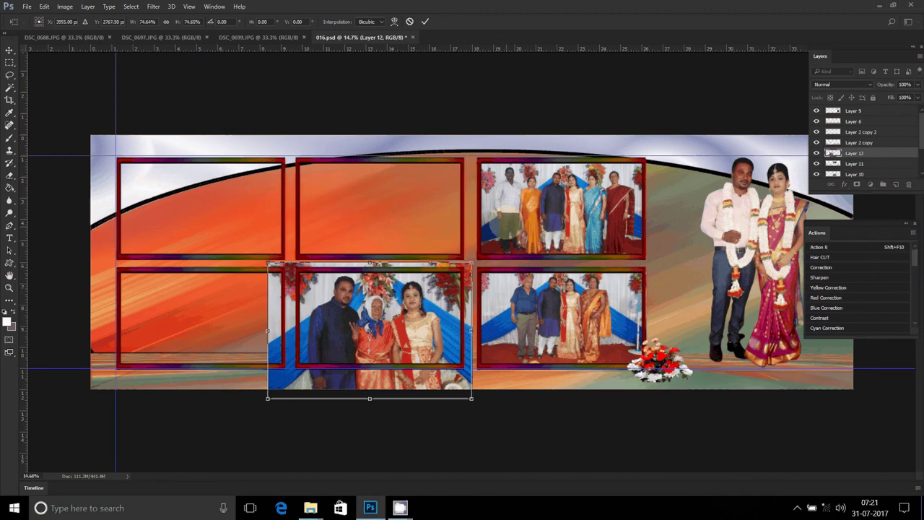
key("Return")
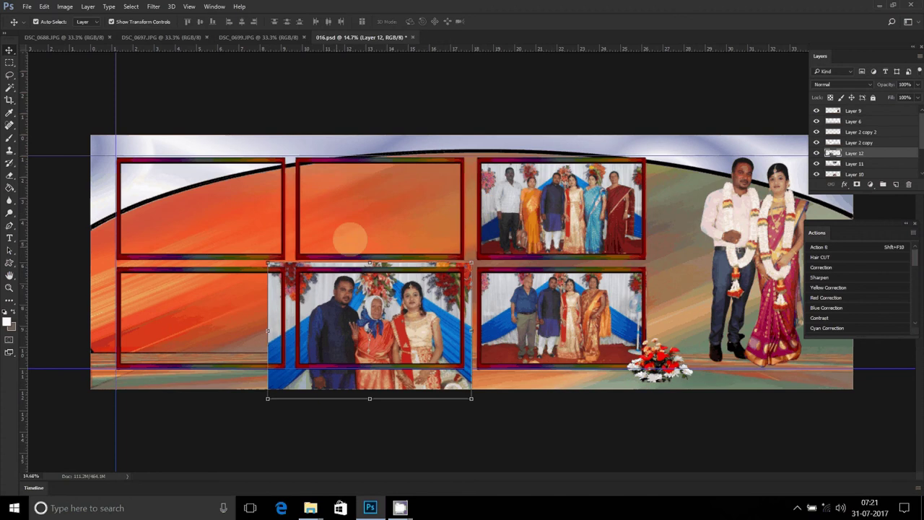
Step: Erase Layer 12's overflow around the lower-middle frame, starting with the strip on its left
key("m")
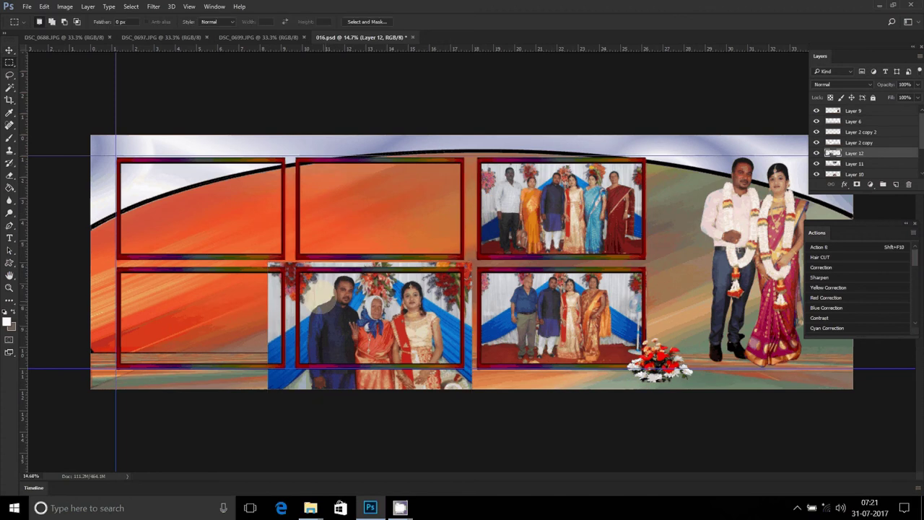
left_click_drag(255, 267, 490, 248)
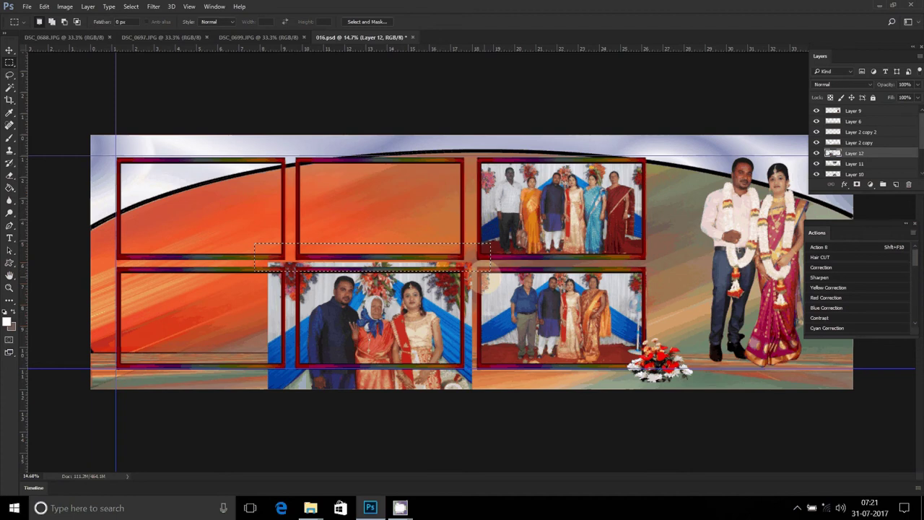
mouse_move(251, 356)
left_mouse_down()
mouse_move(339, 392)
mouse_move(419, 386)
mouse_move(412, 395)
left_mouse_up()
key("shift+Up")
key("shift+Up")
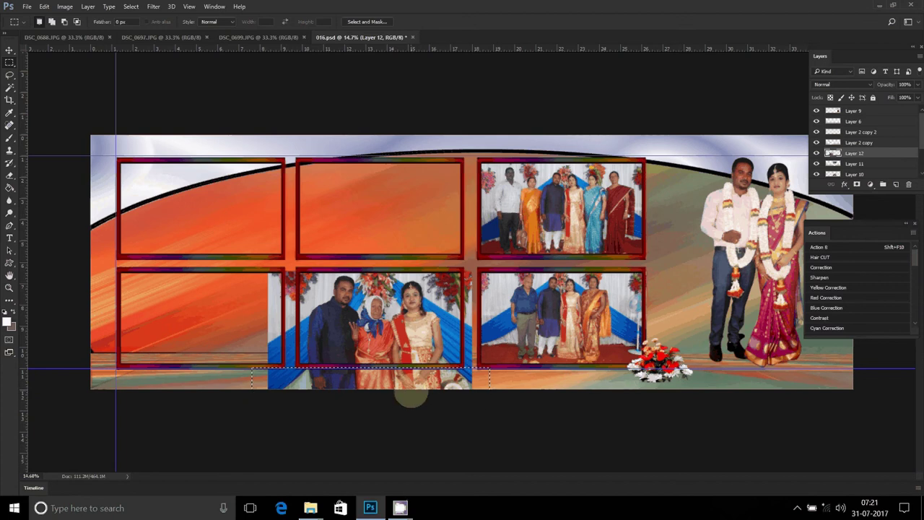
key("ctrl+z")
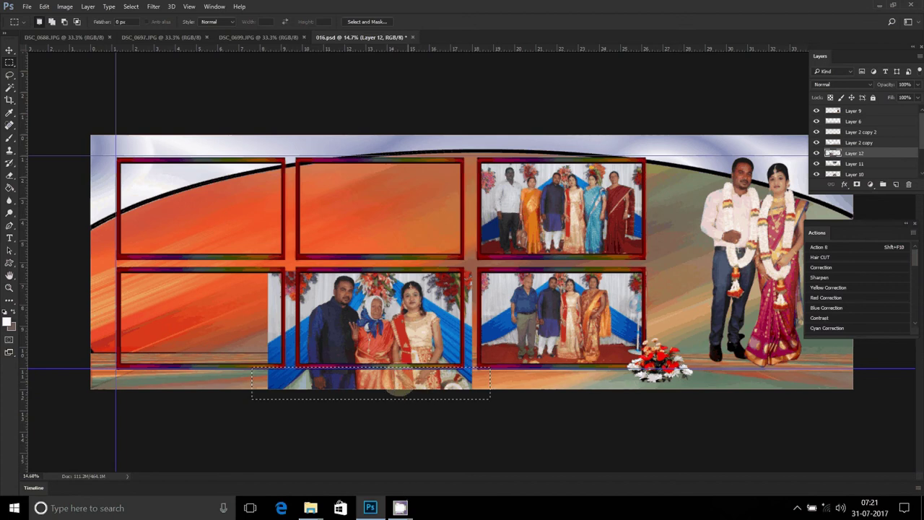
left_click_drag(247, 249, 296, 388)
key("Delete")
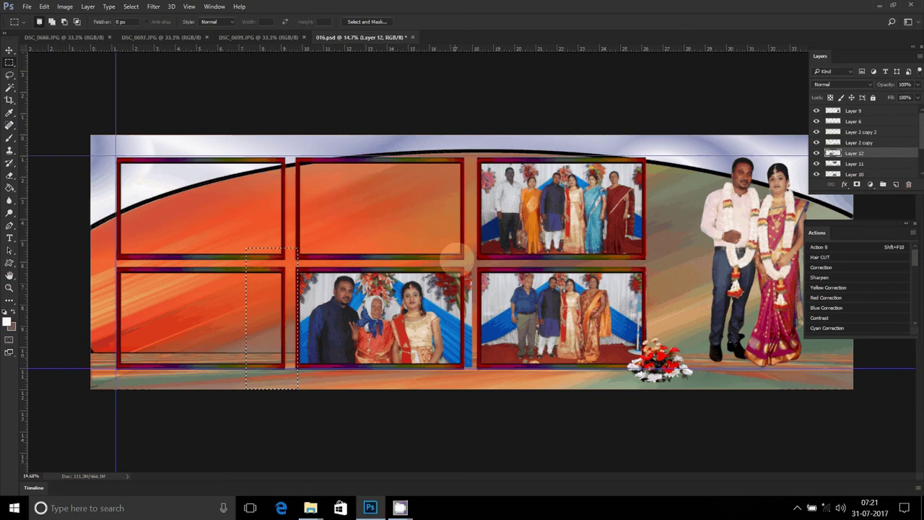
Step: Delete the overflow right of the lower-middle frame and bring up DSC_0699.JPG
left_click_drag(459, 253, 492, 381)
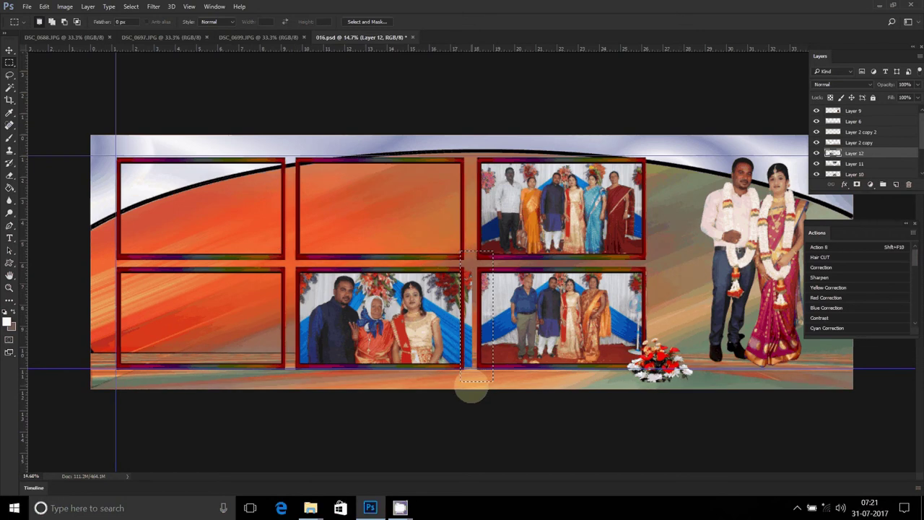
key("Right")
key("Right")
key("Delete")
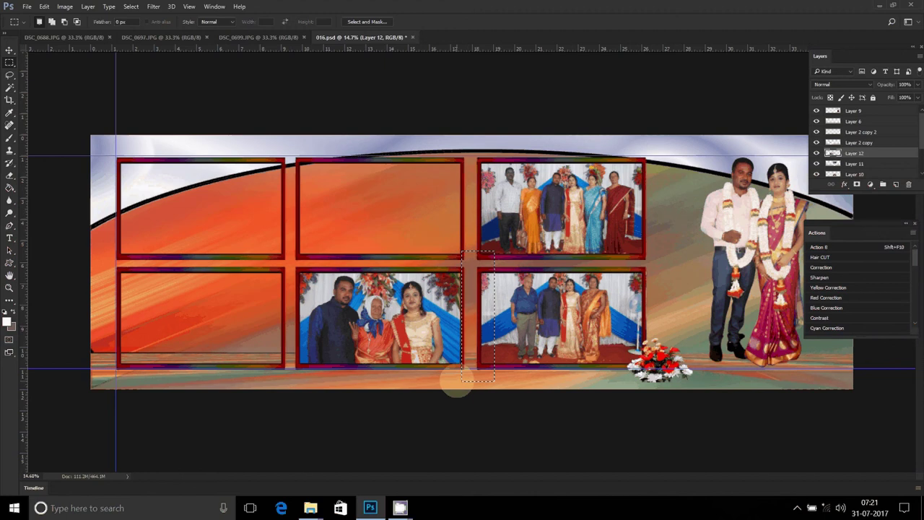
key("ctrl+d")
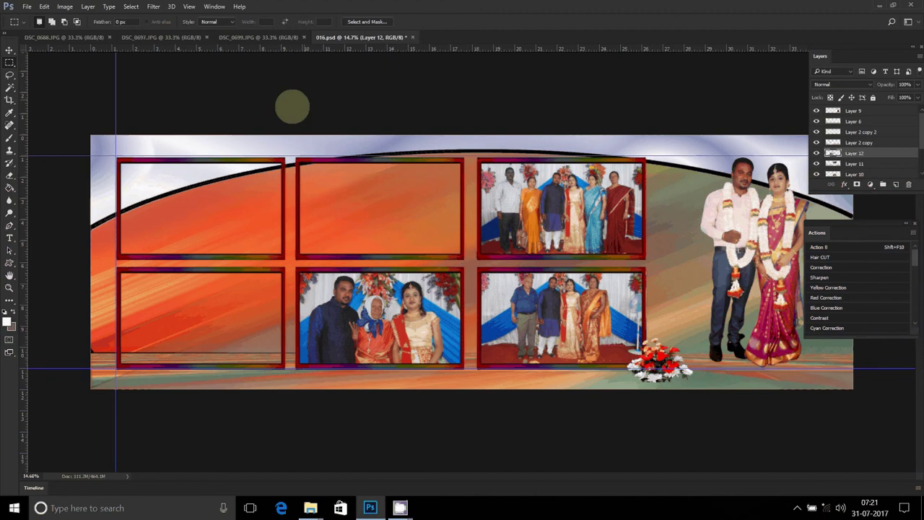
key("ctrl+shift+Tab")
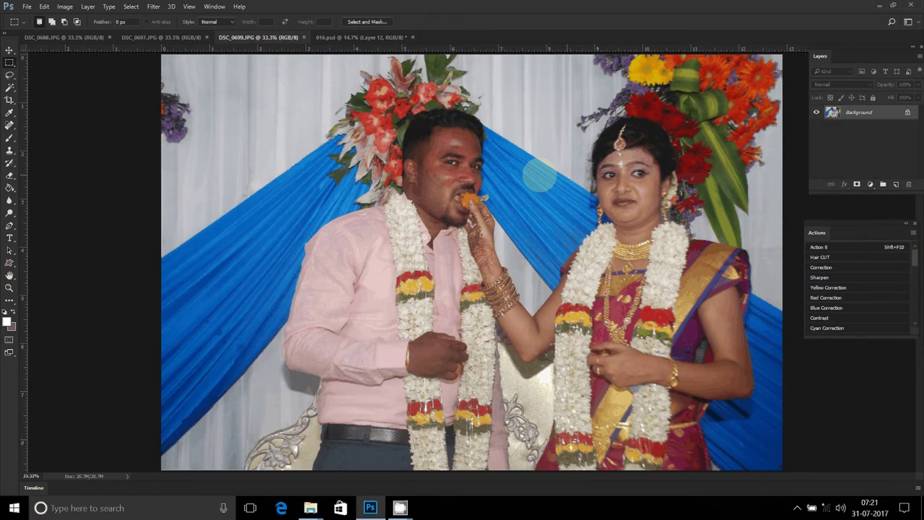
Step: Copy the DSC_0699 couple photo, close it unsaved, and paste it into the album
key("ctrl+f")
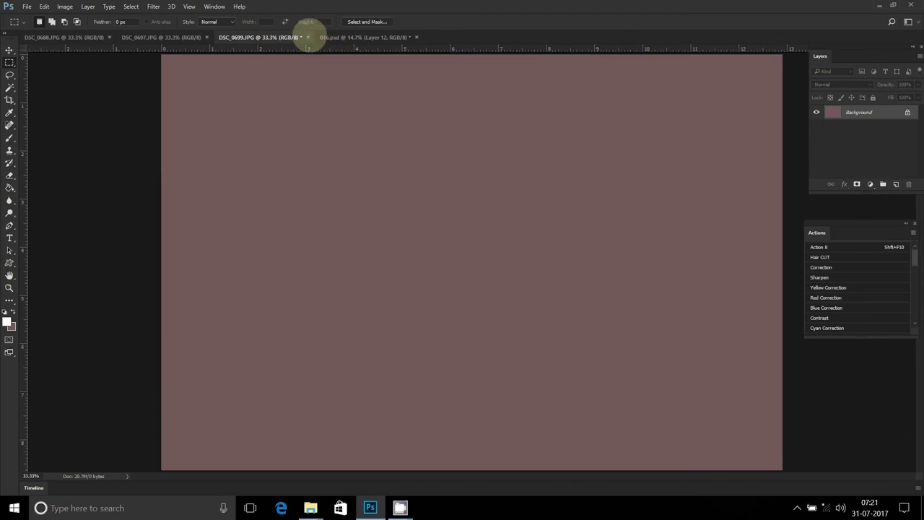
left_click(307, 37)
left_click(467, 188)
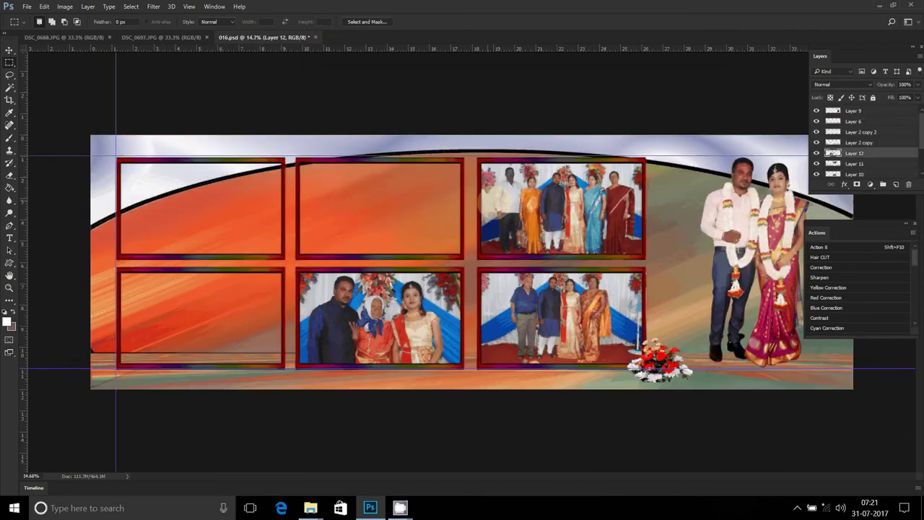
key("ctrl+v")
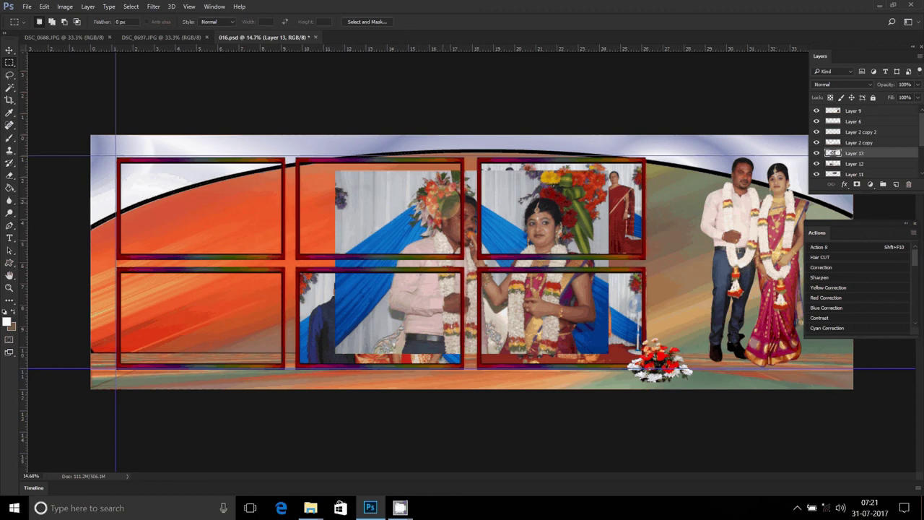
Step: Move the couple photo to the top-middle frame and scale it to about 68%
key("v")
left_click_drag(448, 204, 333, 170)
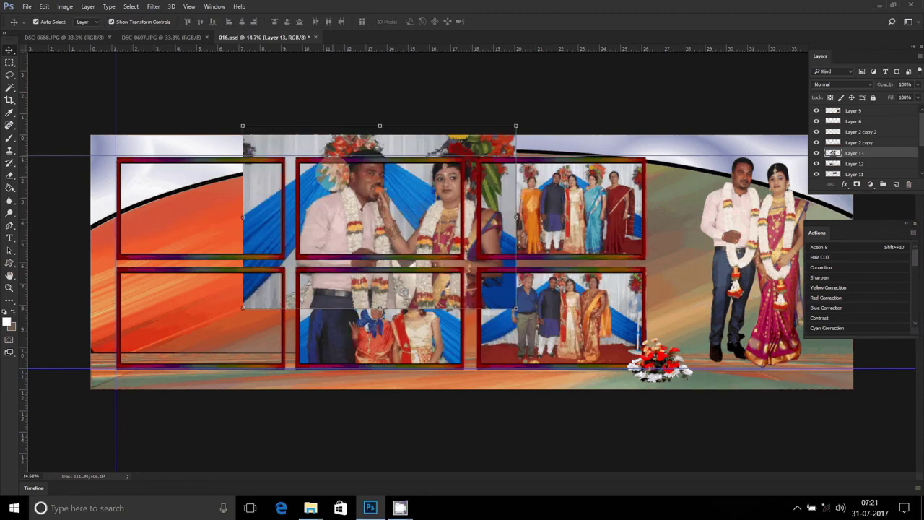
left_click(516, 126)
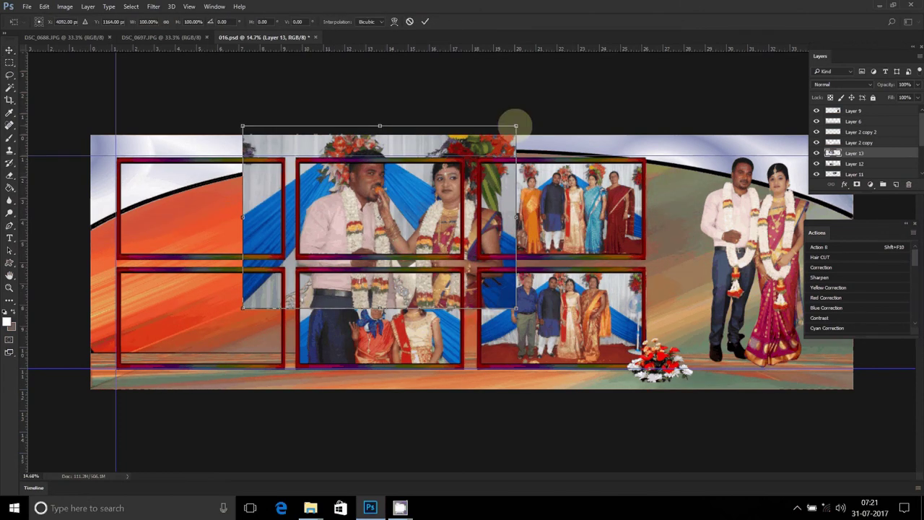
left_click_drag(515, 126, 443, 174)
left_click_drag(358, 194, 395, 160)
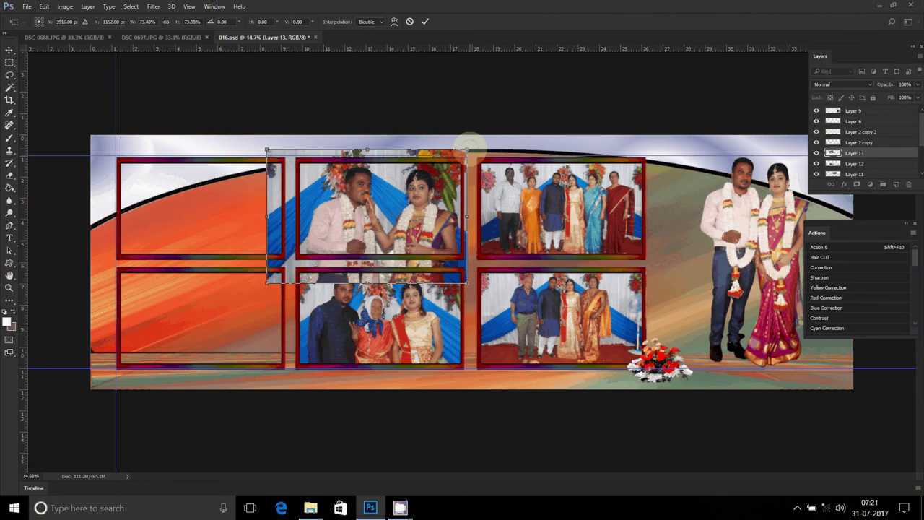
left_click_drag(468, 151, 433, 160)
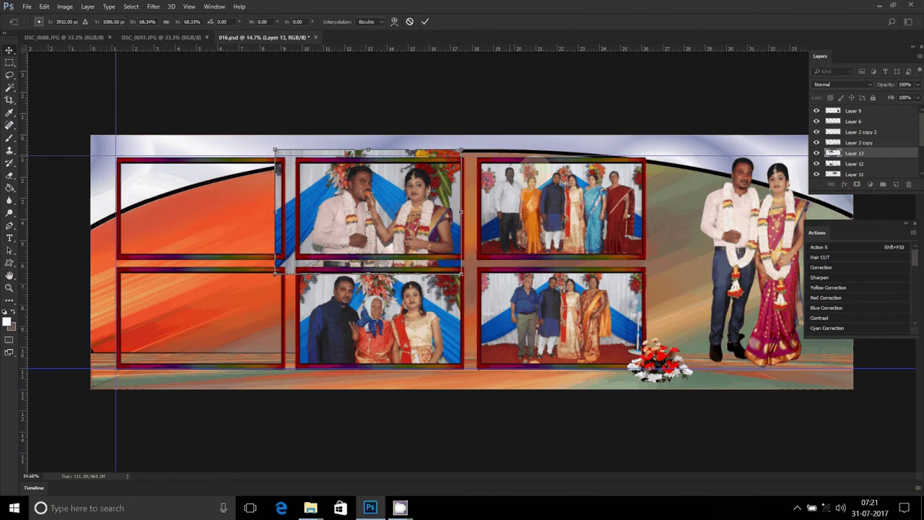
key("Return")
Step: Erase Layer 13's overhanging strips above, left of and below the top-middle frame
key("m")
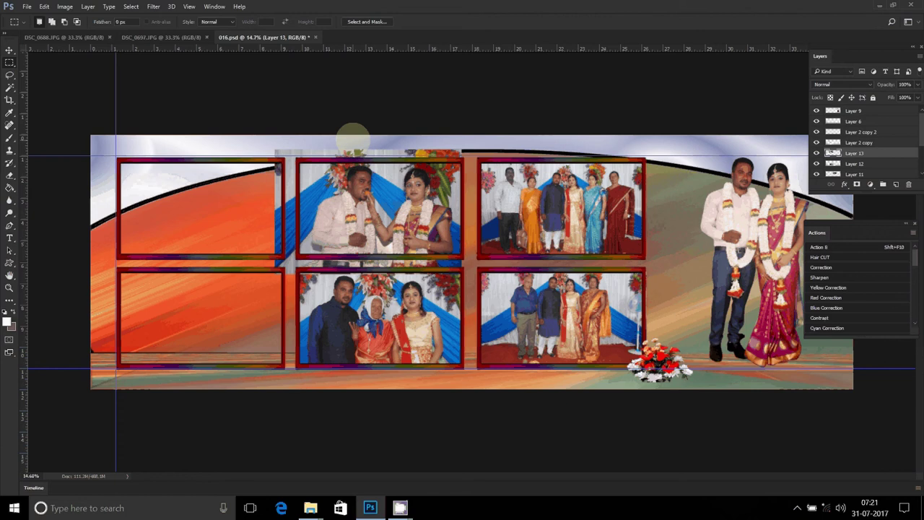
left_click_drag(251, 135, 471, 159)
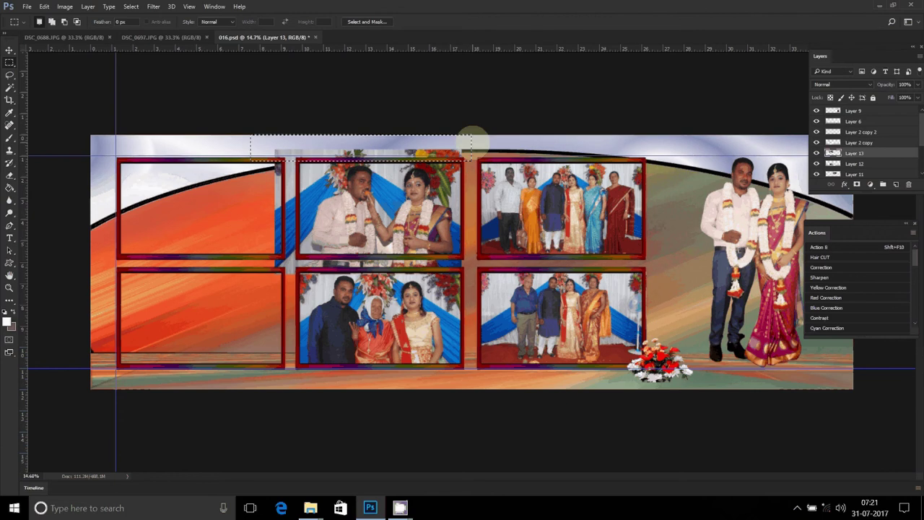
key("Delete")
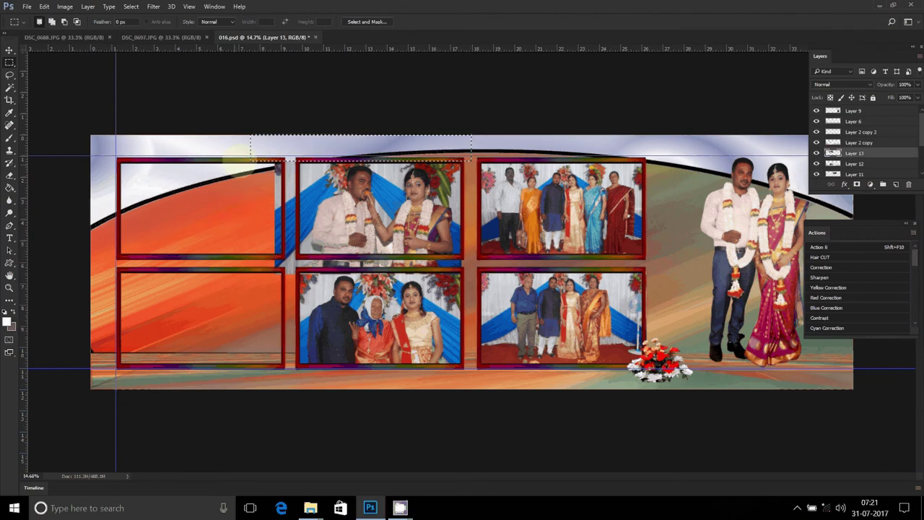
left_click_drag(243, 140, 296, 287)
key("Delete")
left_click_drag(235, 244, 500, 337)
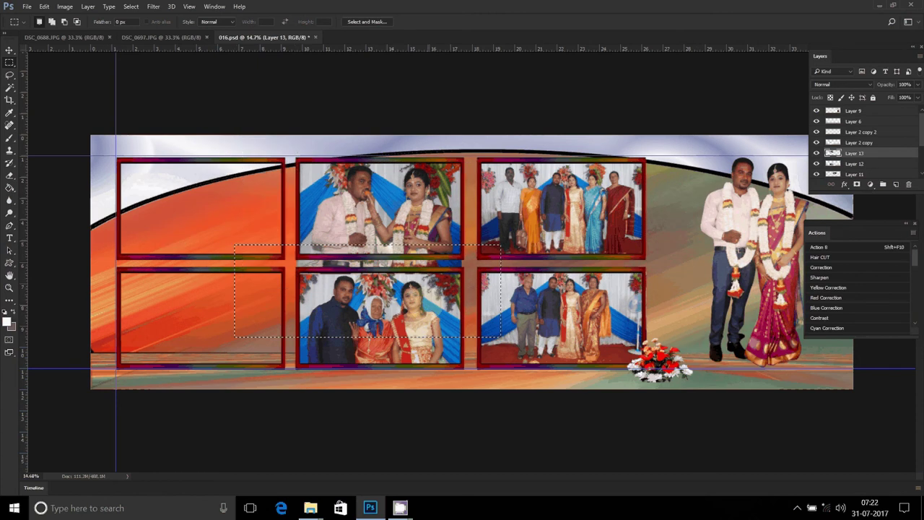
left_click_drag(417, 294, 414, 305)
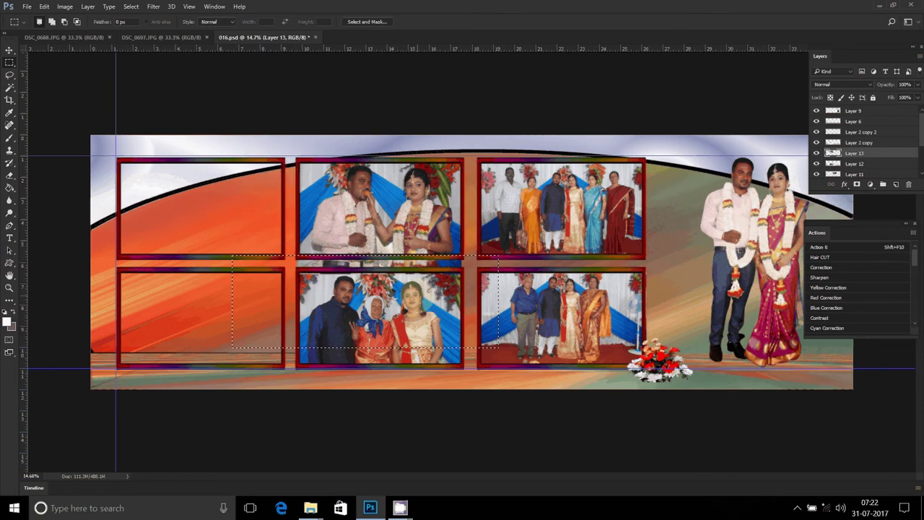
key("Delete")
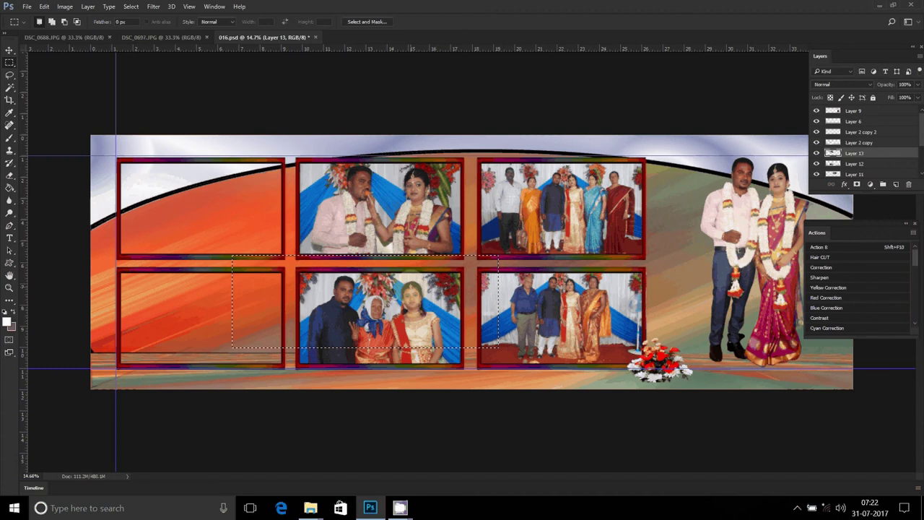
Step: Copy the DSC_0697 cake-feeding photo, close it unsaved, and paste it into 016.psd
left_click(407, 271)
left_click(159, 40)
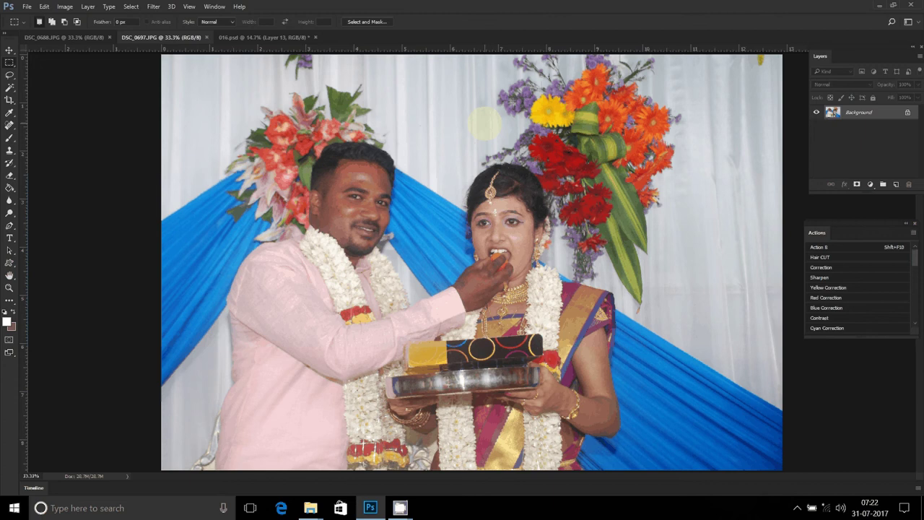
key("ctrl+BackSpace")
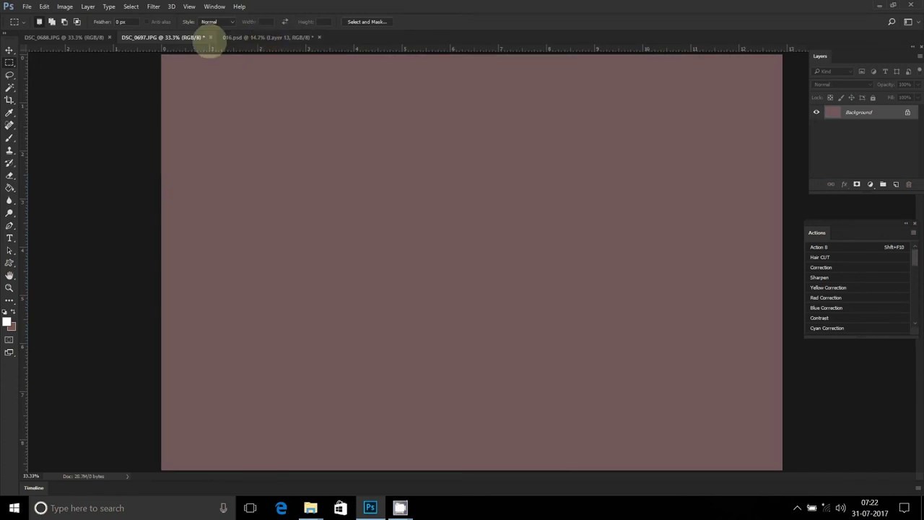
left_click(210, 37)
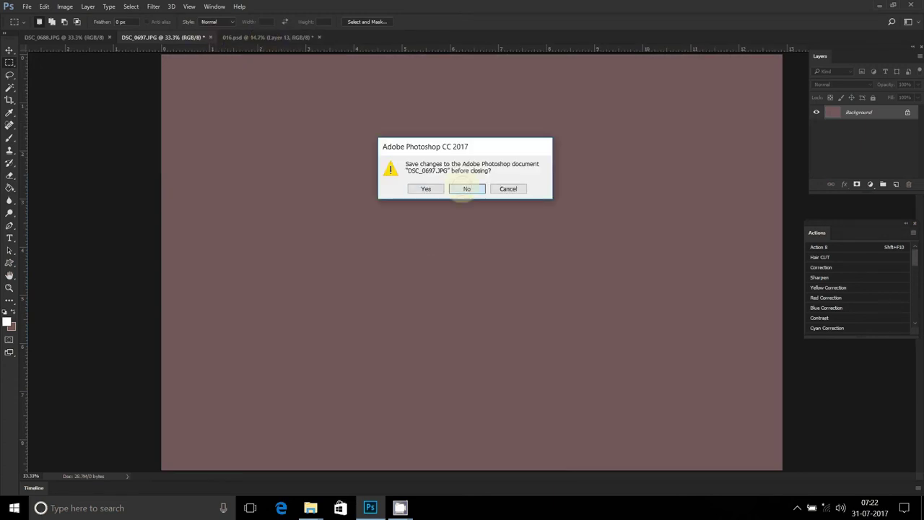
left_click(466, 188)
key("ctrl+v")
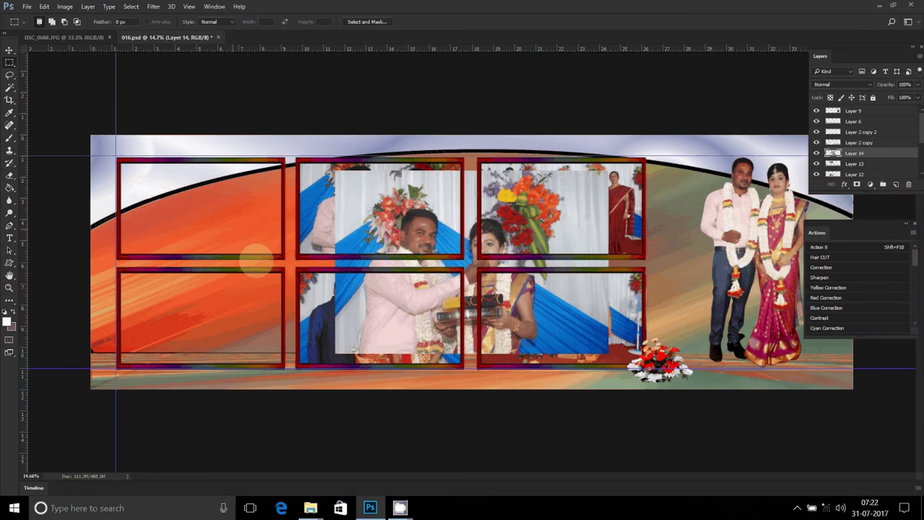
Step: Move and scale the cake-feeding photo to about 73% over the top-left frame
key("v")
left_click_drag(256, 259, 159, 137)
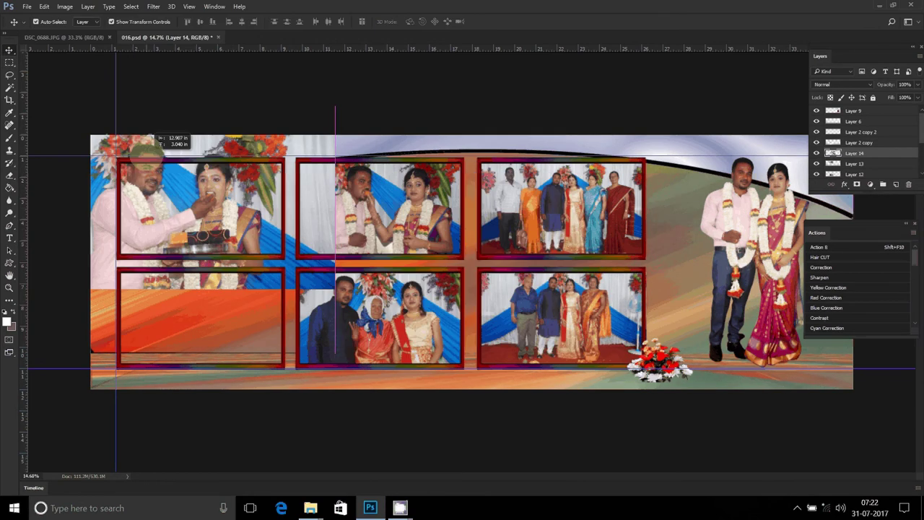
key("ctrl+t")
mouse_move(335, 135)
left_mouse_down()
mouse_move(362, 118)
mouse_move(320, 147)
mouse_move(362, 118)
left_mouse_up()
key("Return")
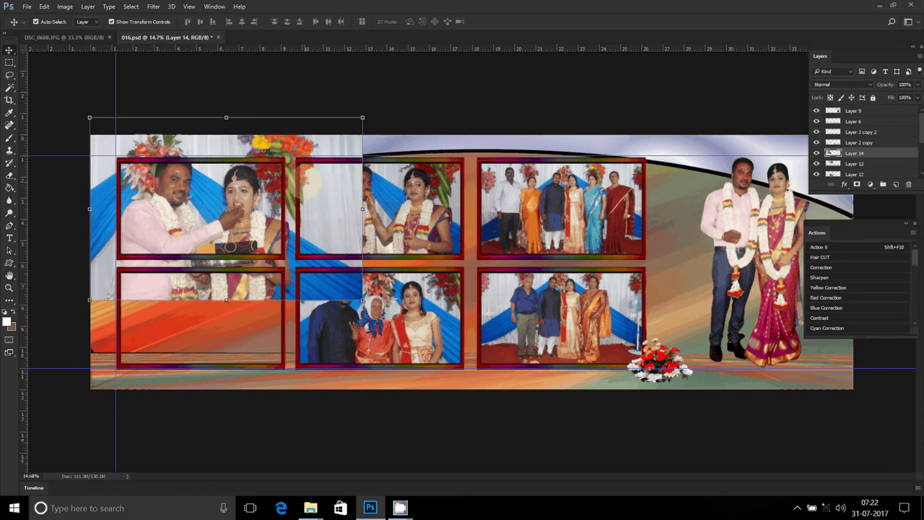
left_click(362, 118)
left_click_drag(361, 118, 325, 140)
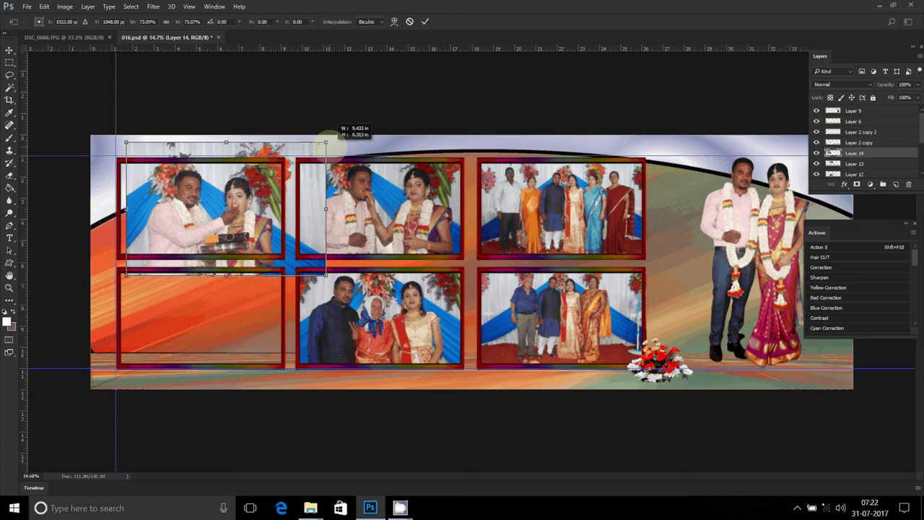
left_click_drag(225, 179, 221, 175)
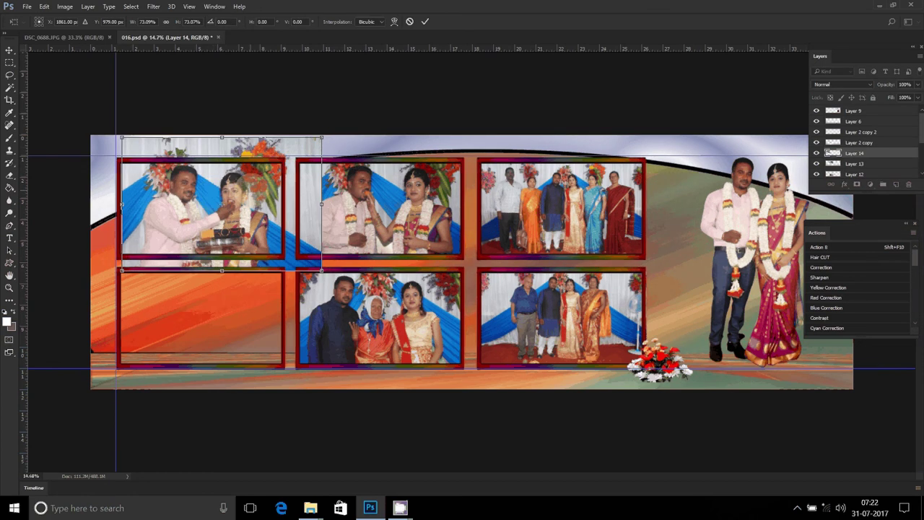
key("shift+Left")
key("shift+Left")
key("shift+Left")
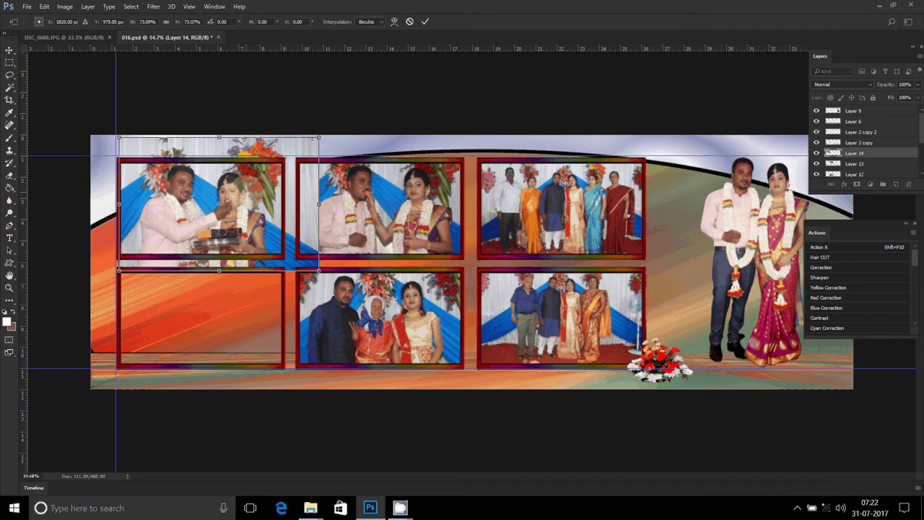
key("Return")
key("m")
left_click(357, 420)
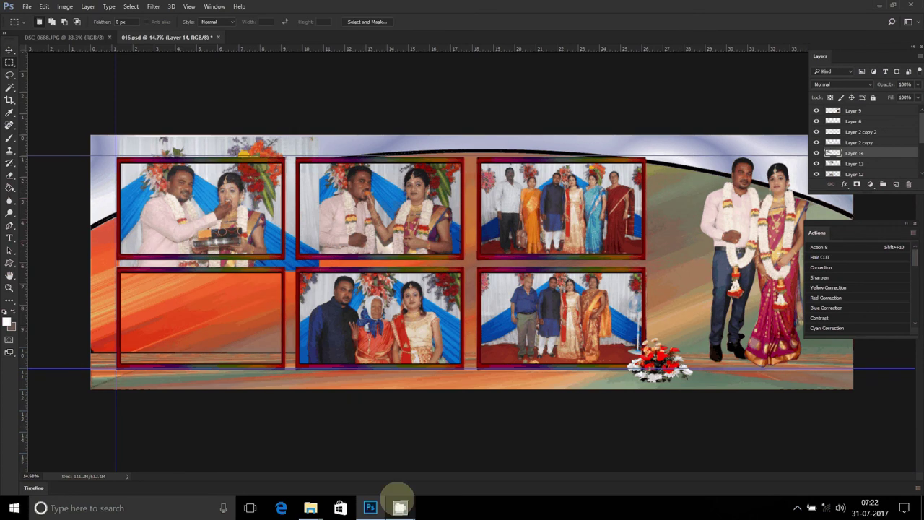
Step: Erase Layer 14's overflow above, below and right of the top-left frame, then bring up DSC_0688.JPG
left_click(400, 507)
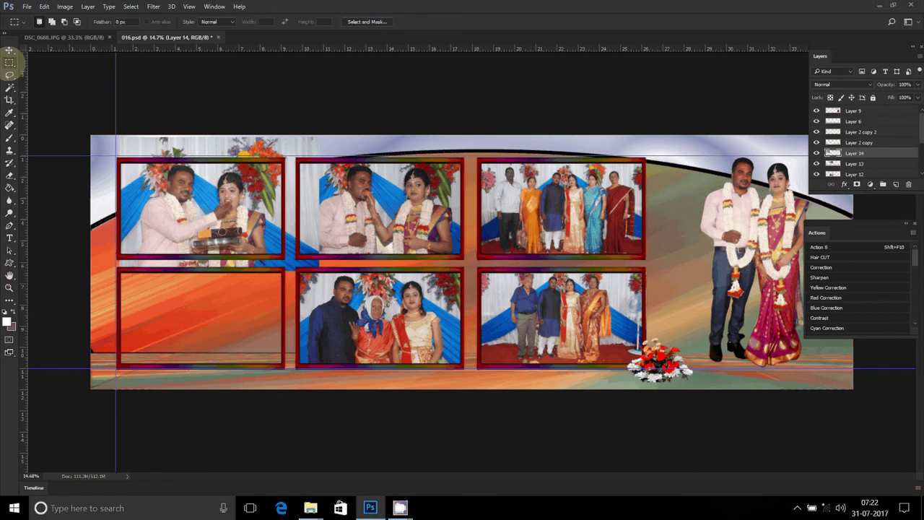
mouse_move(95, 135)
left_mouse_down()
mouse_move(198, 169)
mouse_move(332, 160)
left_mouse_up()
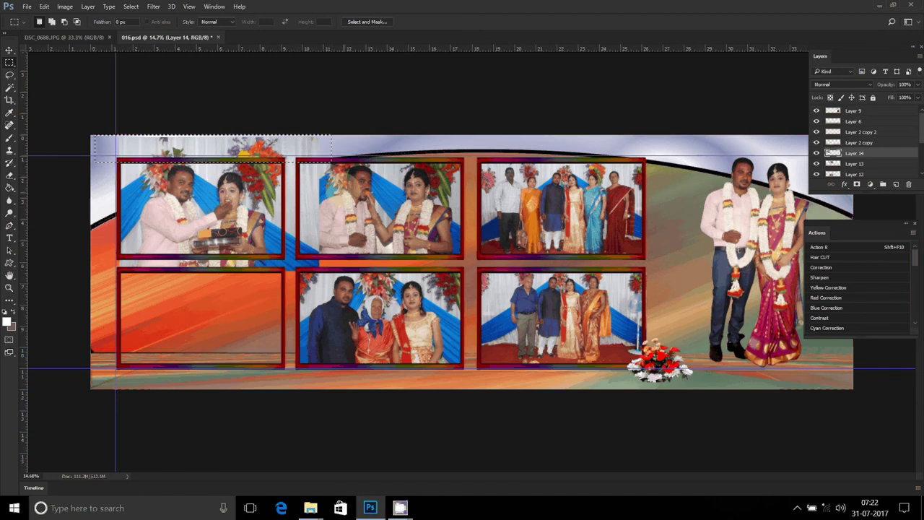
key("Delete")
key("ctrl+d")
left_click_drag(104, 249, 253, 284)
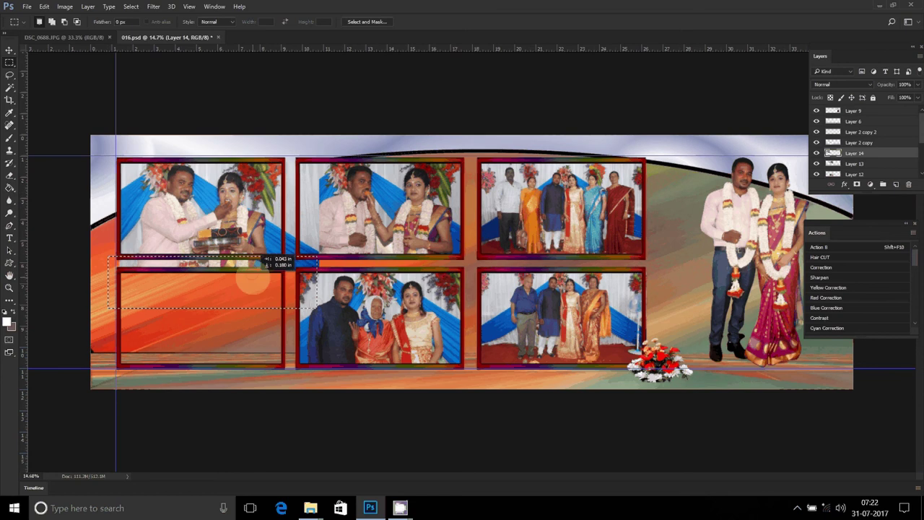
key("Delete")
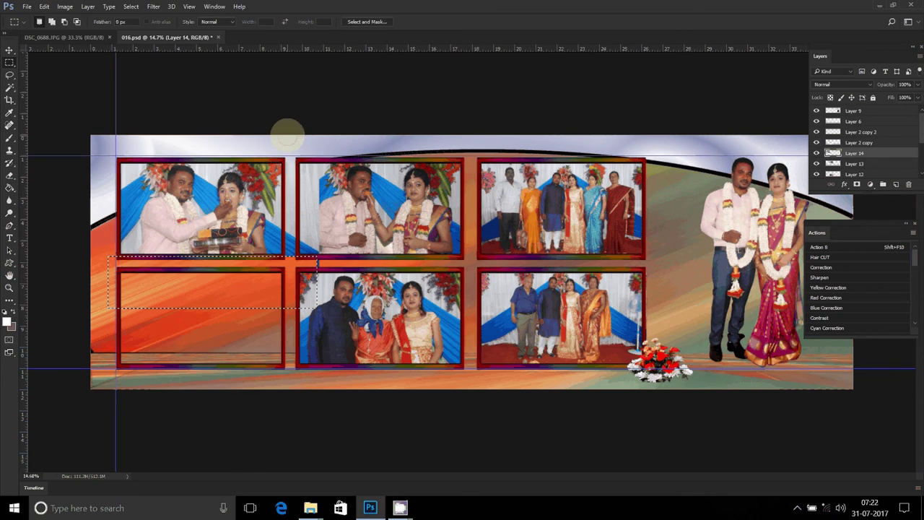
left_click_drag(285, 137, 313, 257)
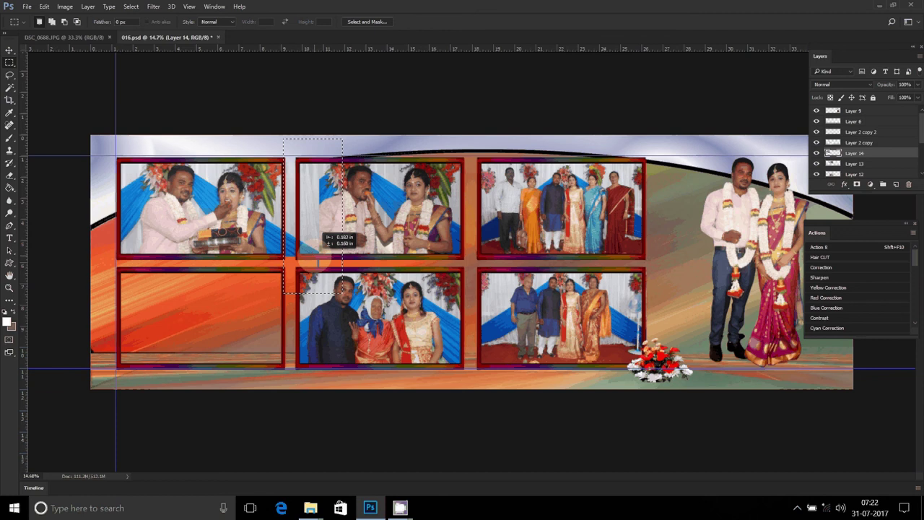
key("Delete")
key("Delete")
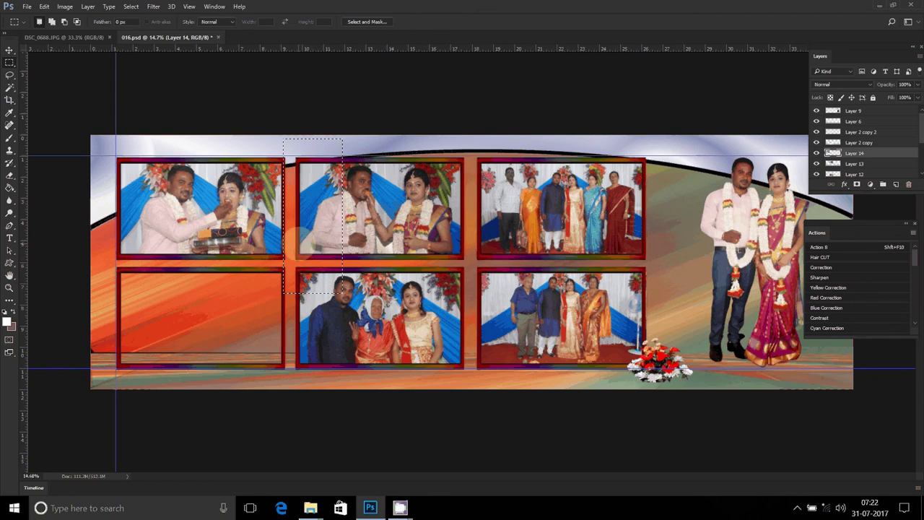
left_click(87, 62)
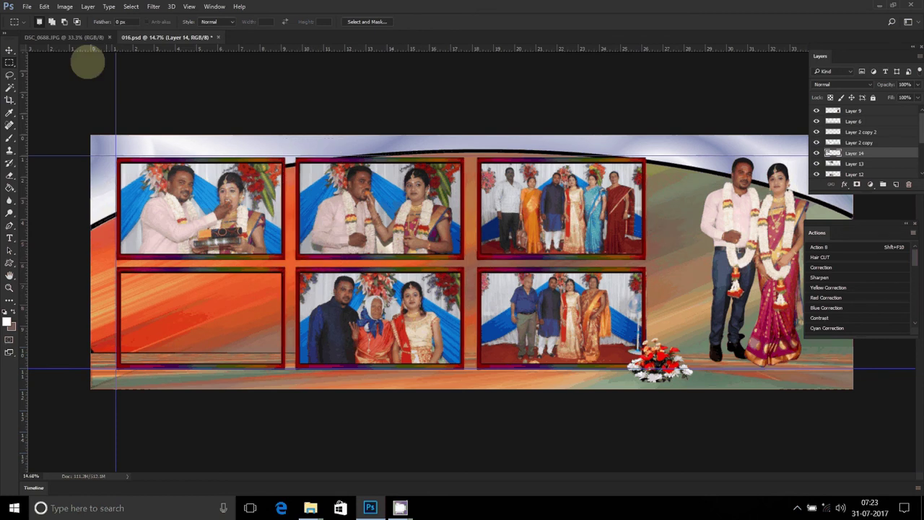
key("ctrl+Tab")
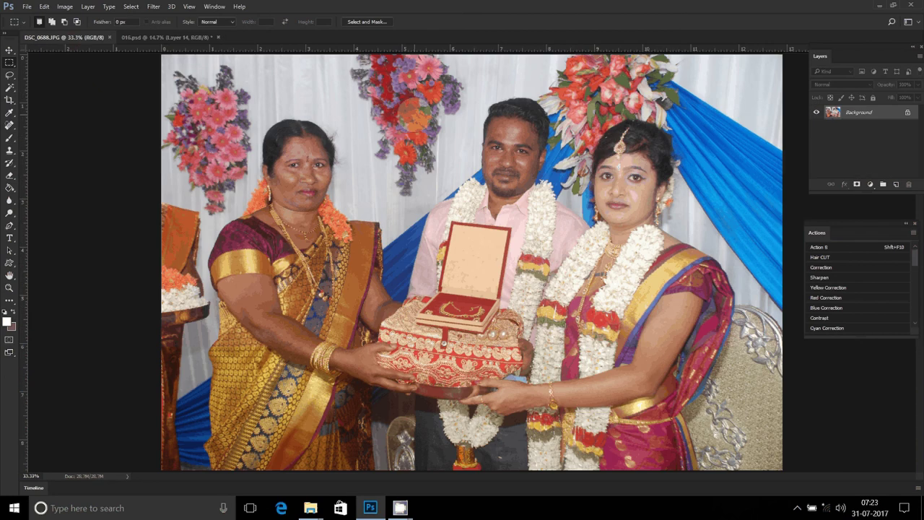
Step: Copy the DSC_0688 gift-giving photo, close it unsaved, and paste it into the album
key("ctrl+f")
left_click(113, 37)
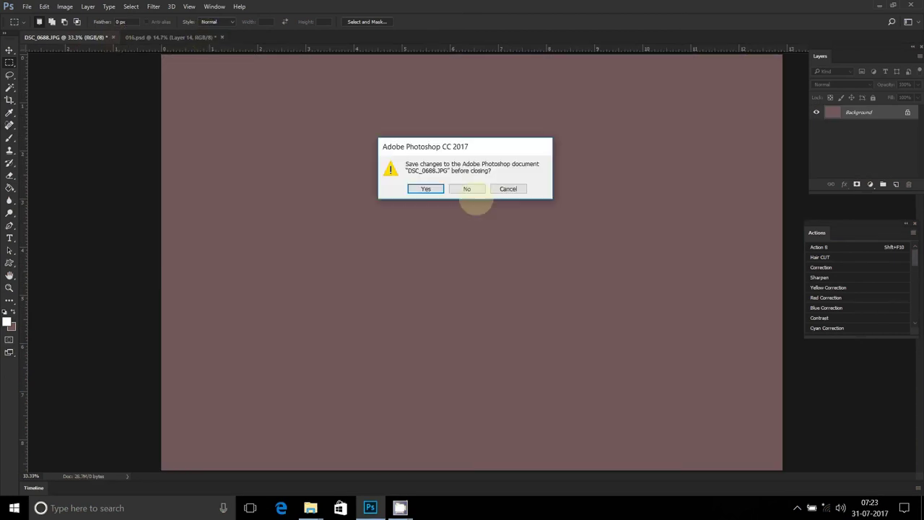
left_click(466, 188)
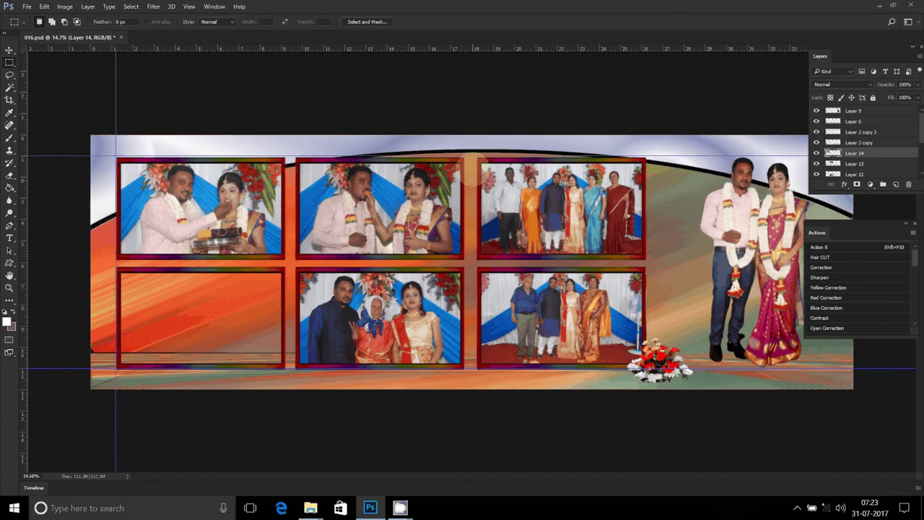
key("ctrl+v")
Step: Move the gift-giving photo into the lower-left frame and shrink it to fit
key("v")
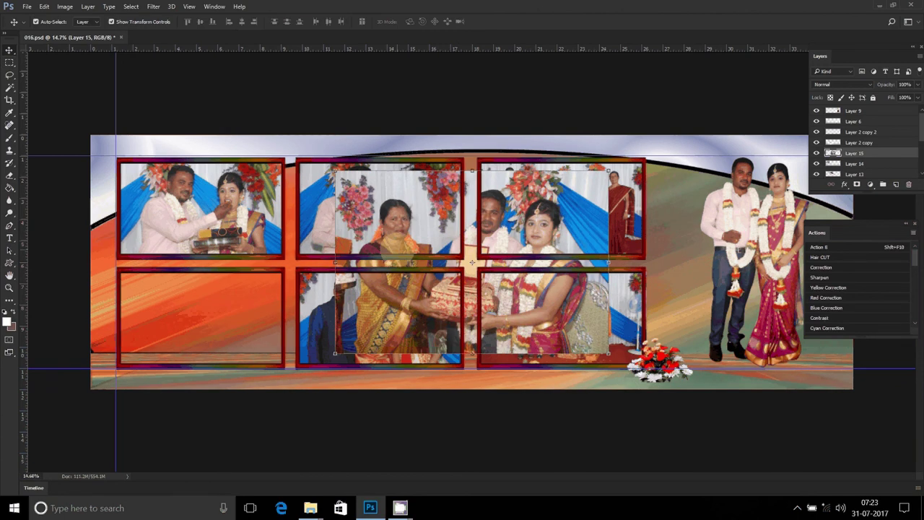
mouse_move(409, 184)
left_mouse_down()
mouse_move(149, 216)
mouse_move(137, 234)
left_mouse_up()
left_click_drag(334, 206, 286, 238)
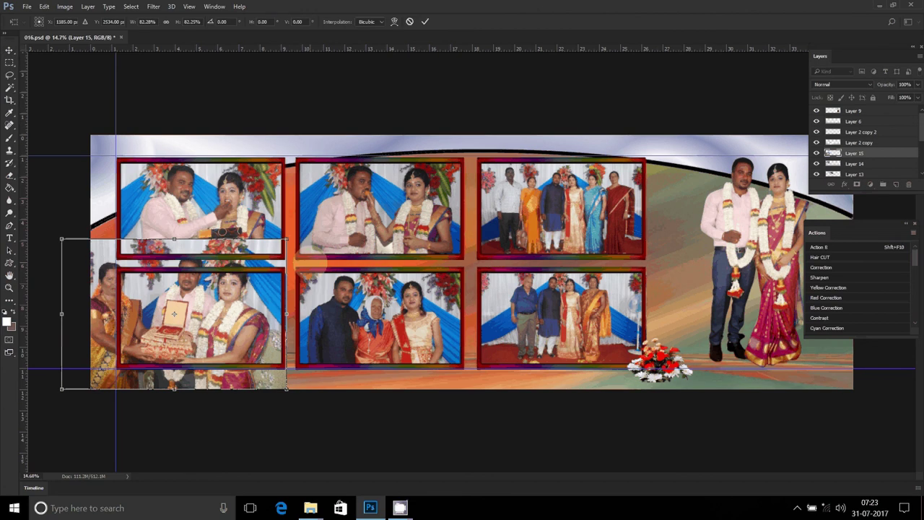
key("Escape")
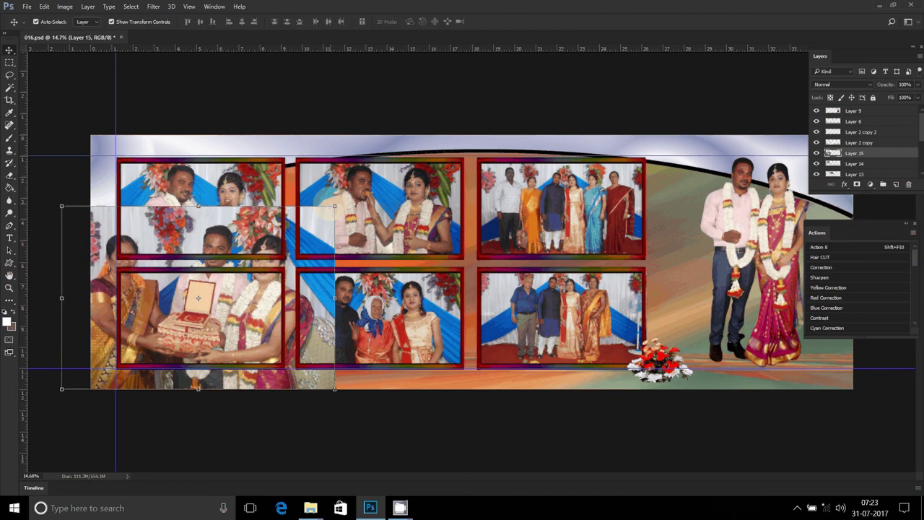
left_click_drag(335, 206, 278, 243)
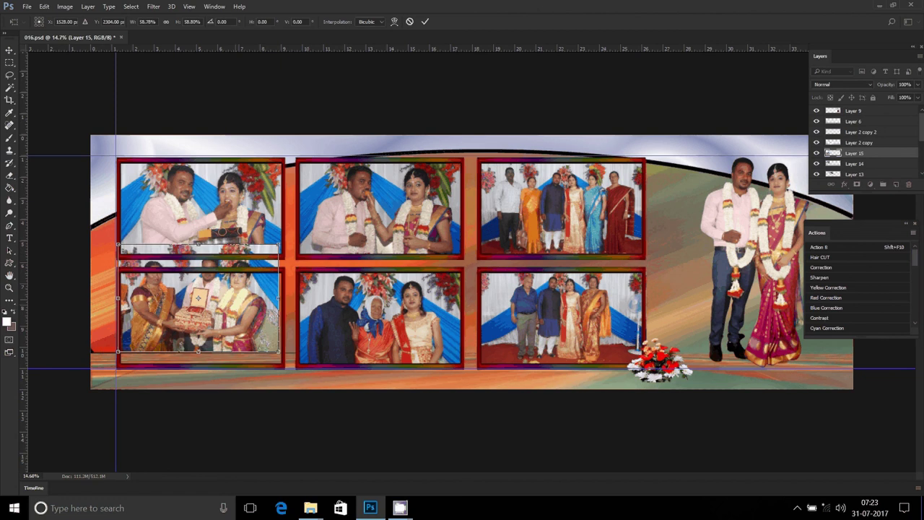
left_click_drag(246, 280, 247, 298)
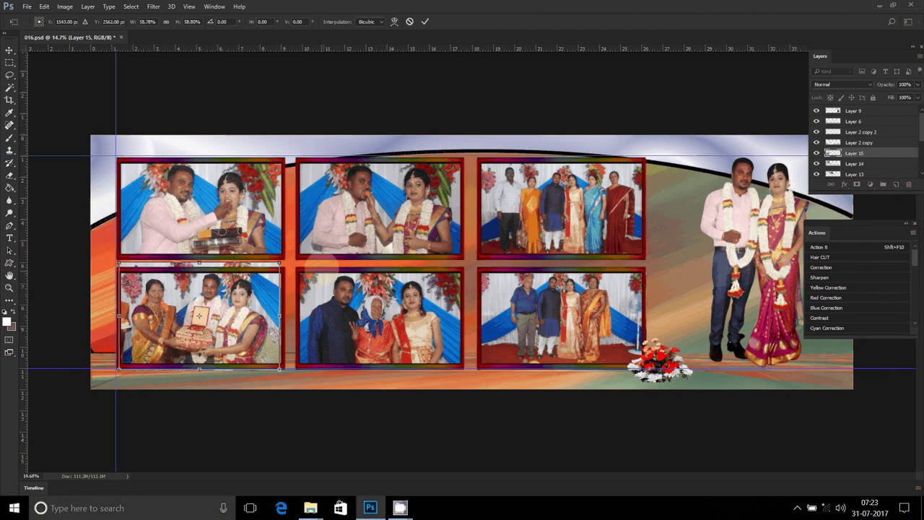
key("Return")
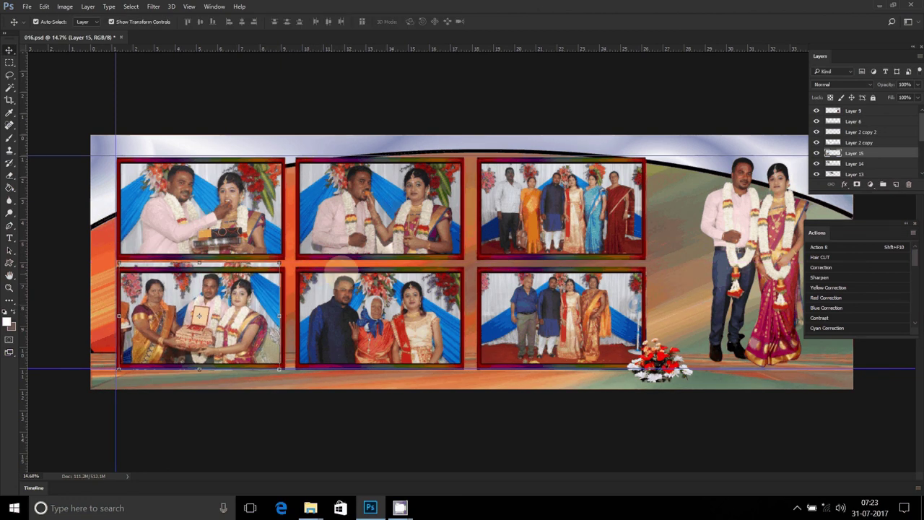
Step: Make marquee selections around the lower-left photo, deselect, and flatten all layers into one Background
key("m")
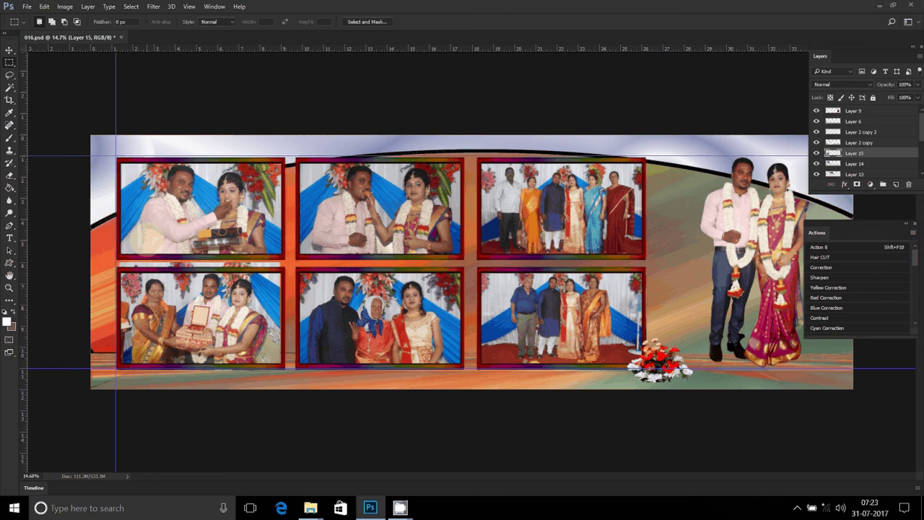
left_click_drag(100, 232, 291, 272)
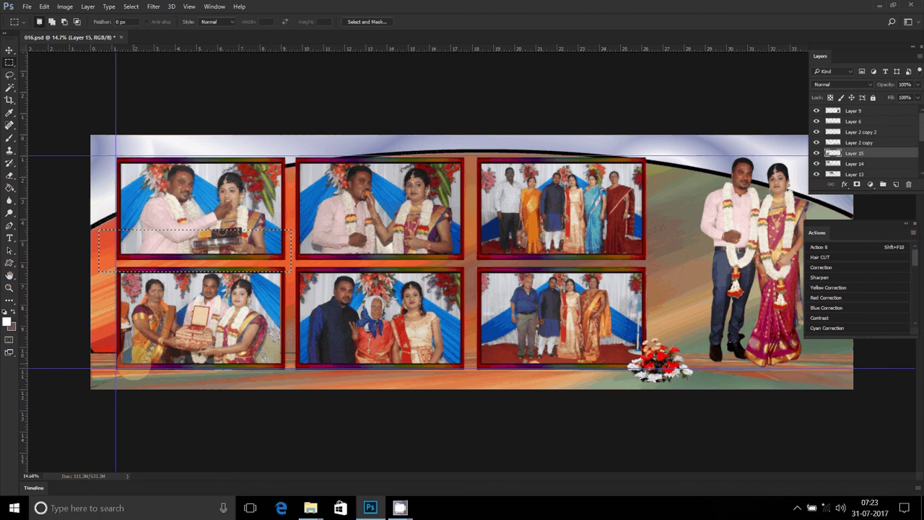
left_click_drag(115, 368, 295, 396)
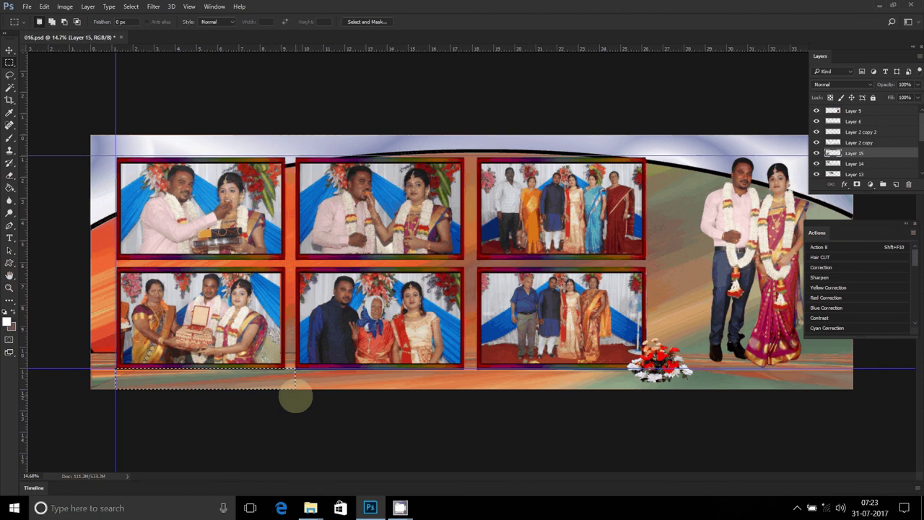
left_click(327, 322)
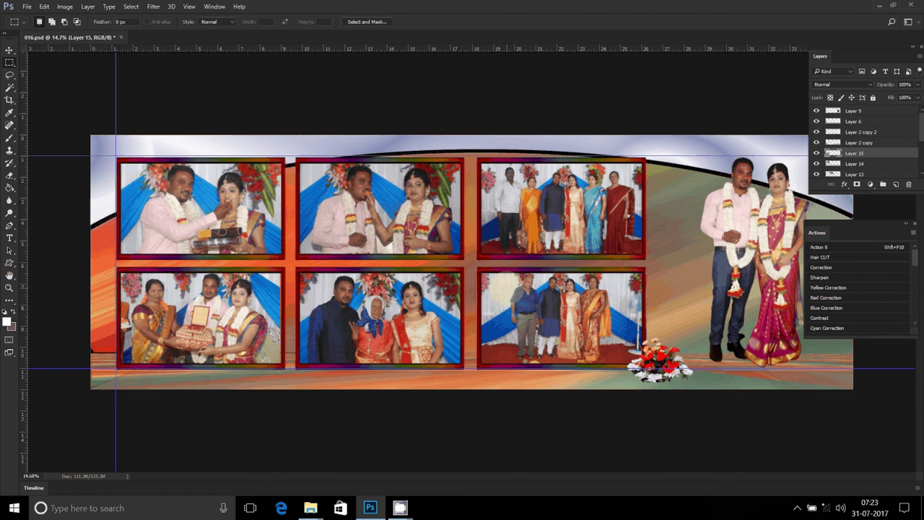
key("shift+F10")
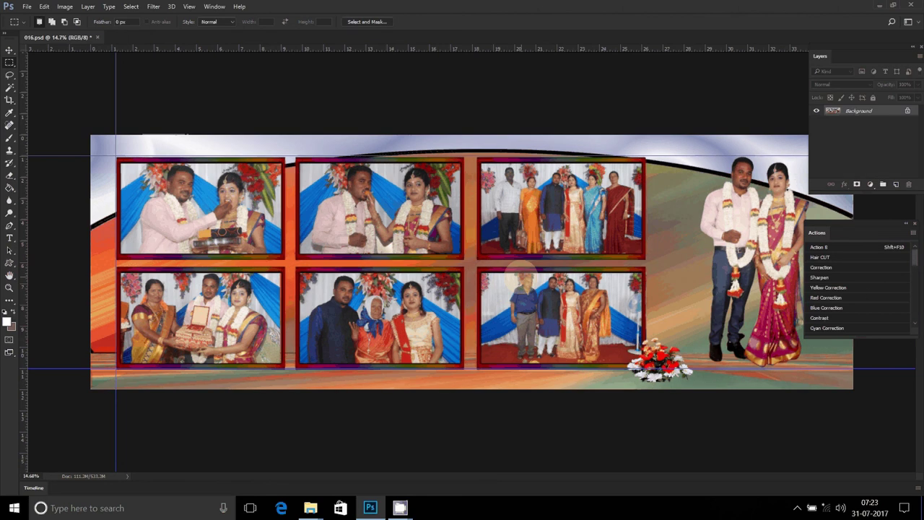
Step: Save the spread as JPEG '06' at maximum quality 12 in the personal folder on DATA (D:)
key("ctrl+shift+s")
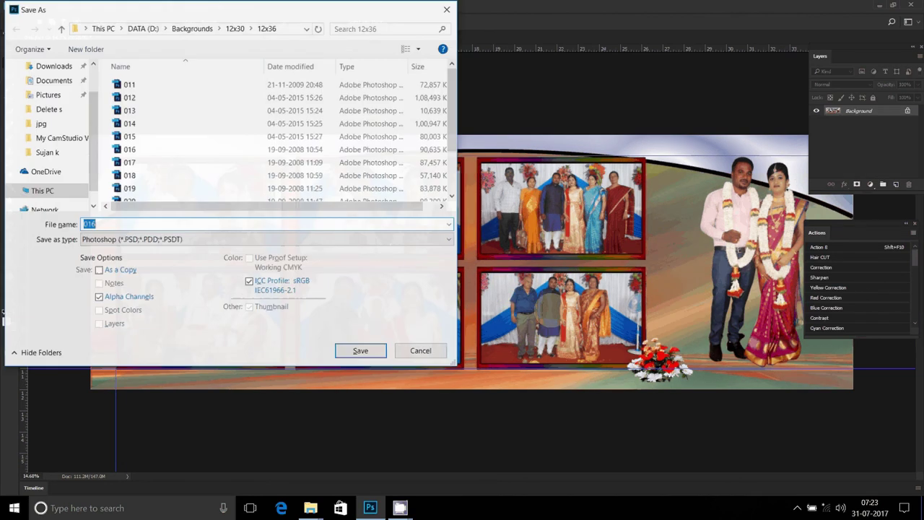
left_click(42, 191)
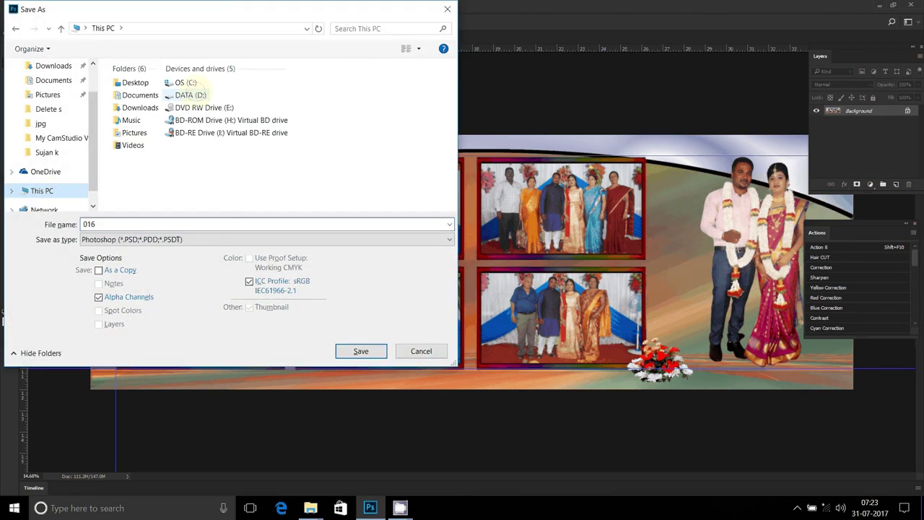
double_click(190, 94)
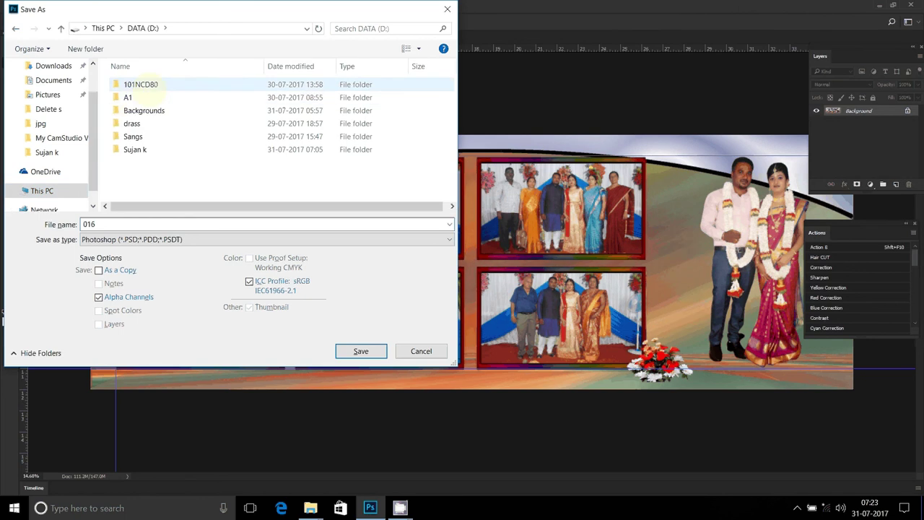
double_click(137, 150)
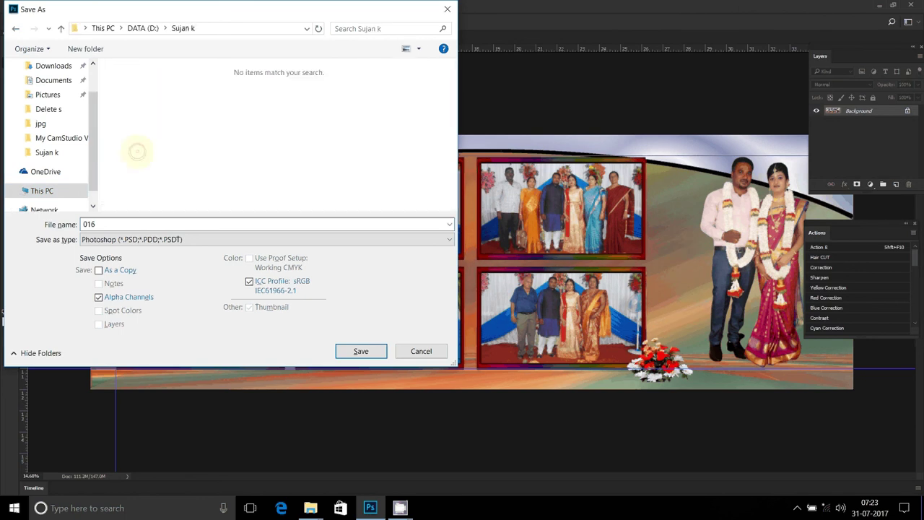
left_click(166, 239)
left_click(122, 305)
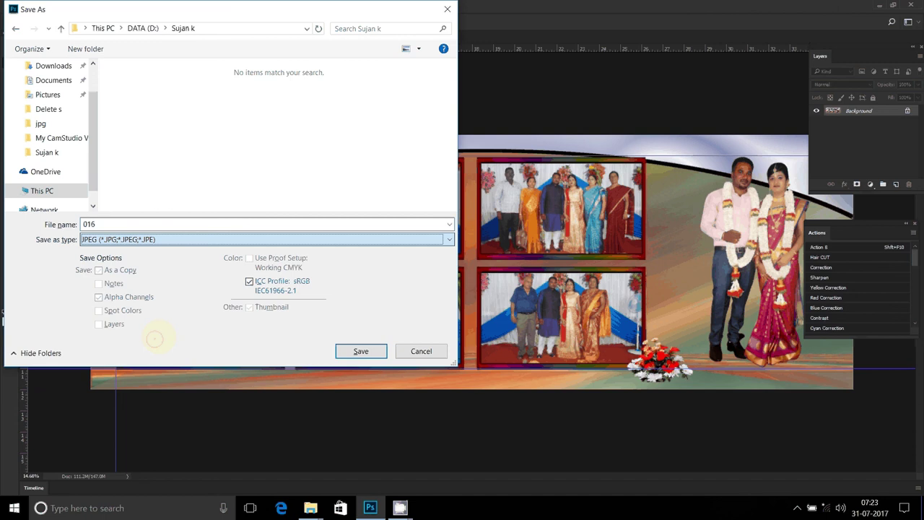
double_click(137, 219)
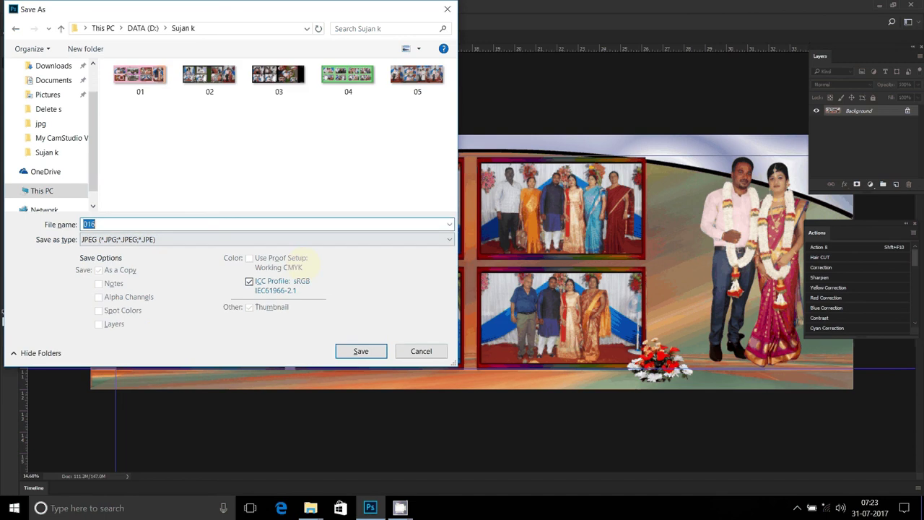
type("06")
left_click(361, 350)
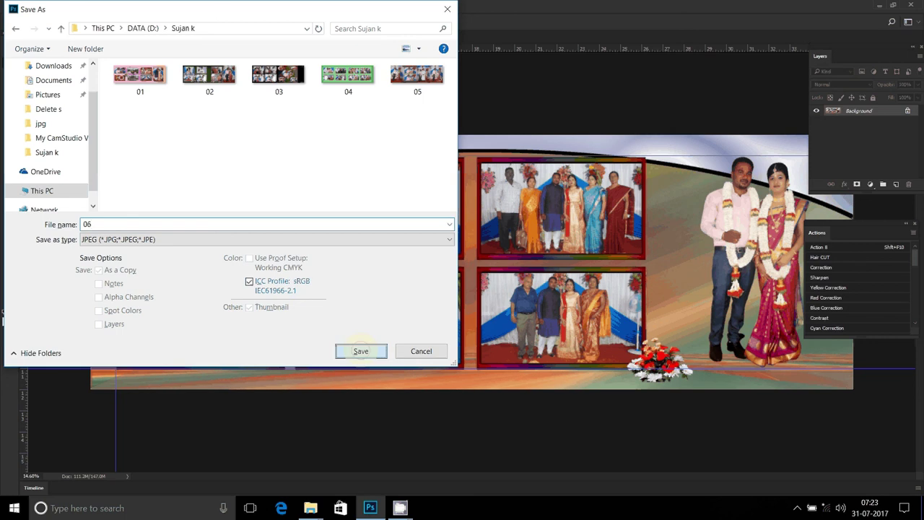
left_click(361, 351)
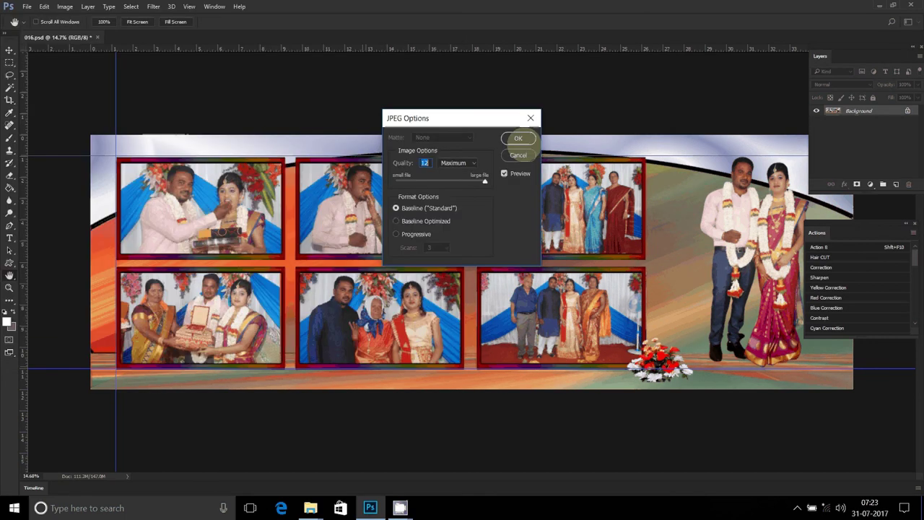
left_click(518, 137)
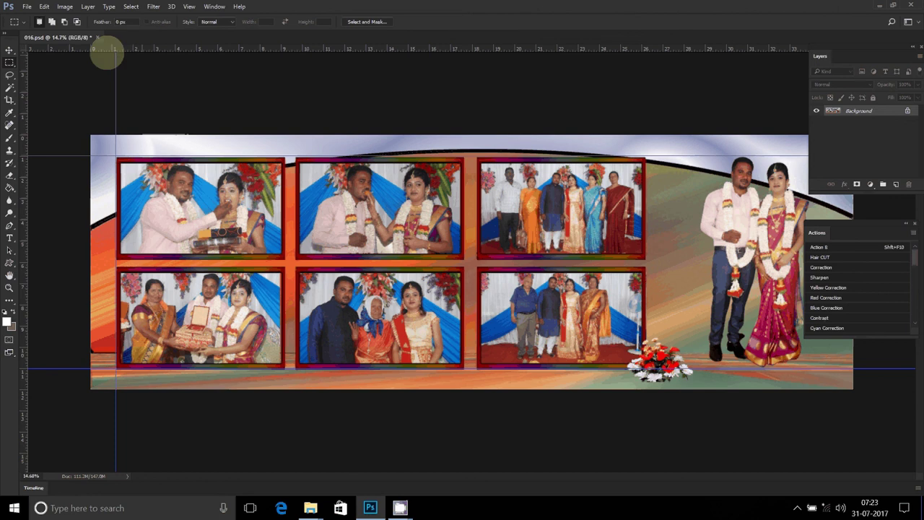
Step: Dismiss the Open dialog and close 016.psd, discarding its unsaved changes
left_click(27, 6)
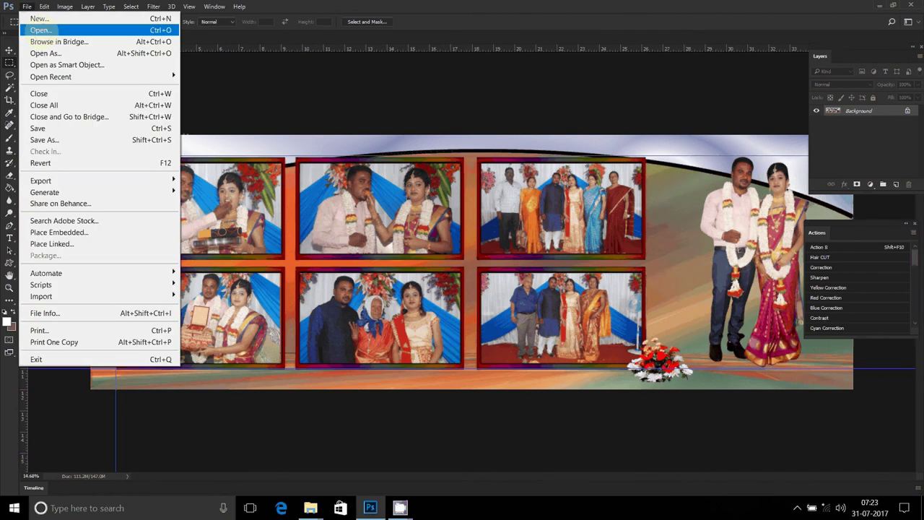
left_click(36, 30)
key("Return")
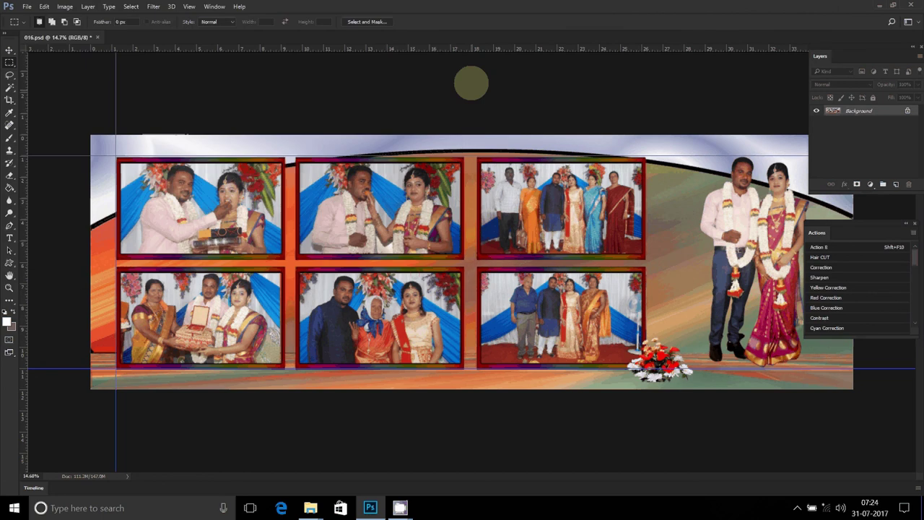
key("ctrl+w")
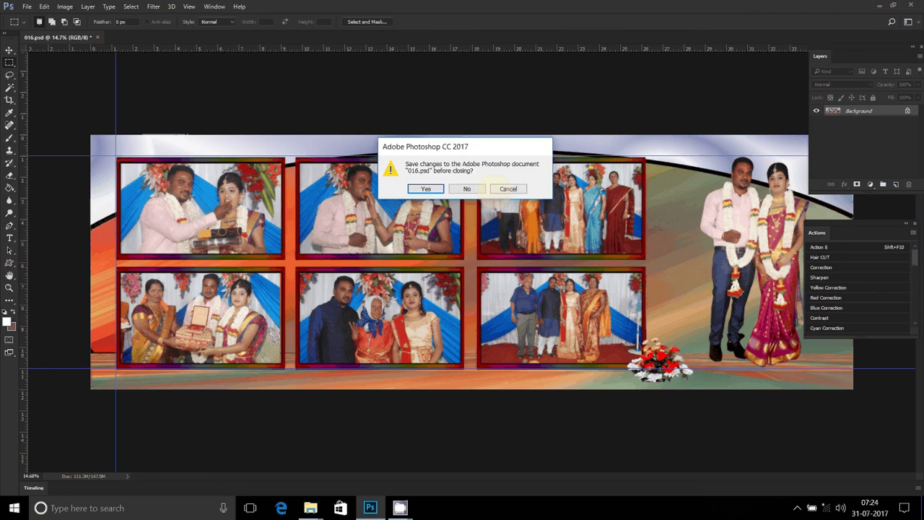
left_click(467, 188)
left_click(351, 456)
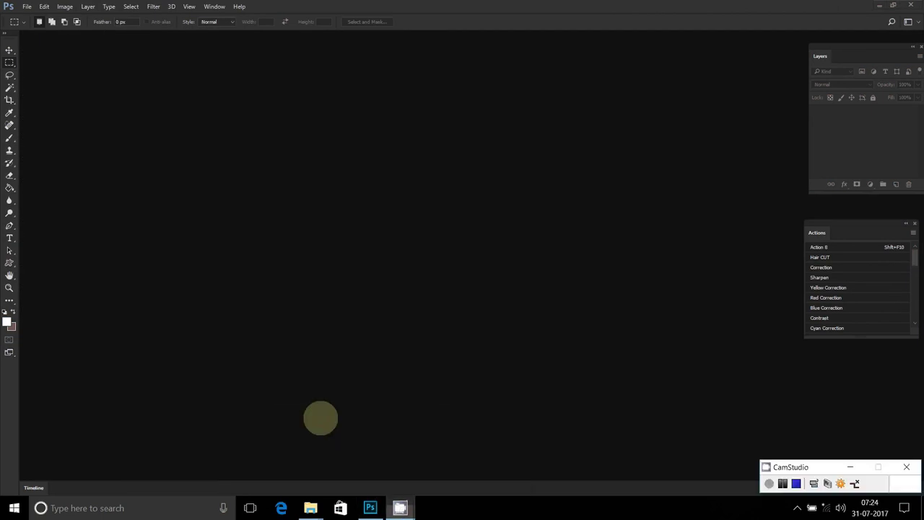